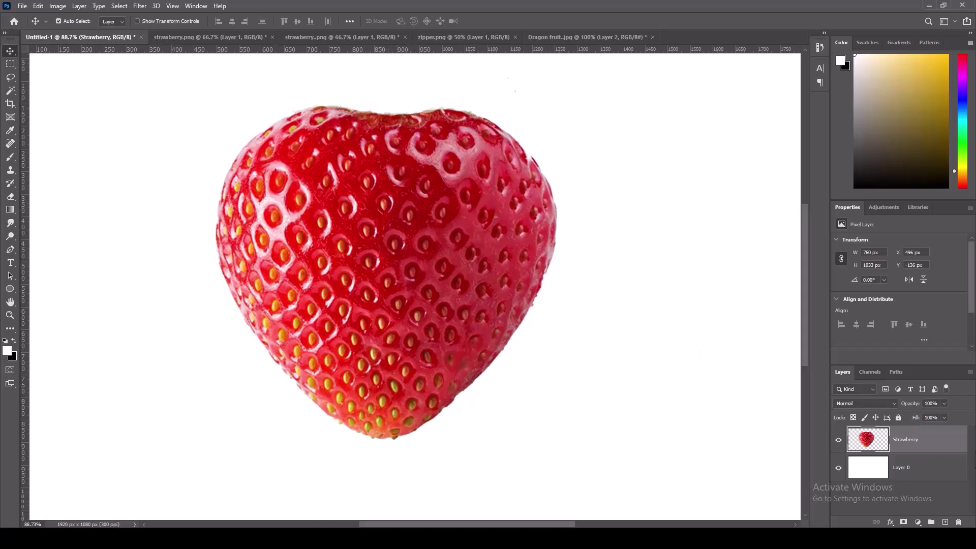
Duplicate the Strawberry layer, hide the copy, reselect the original, and bring up zipper.png
{"action": "key", "text": "ctrl+j"}
{"action": "type", "text": "Strawberry-2"}
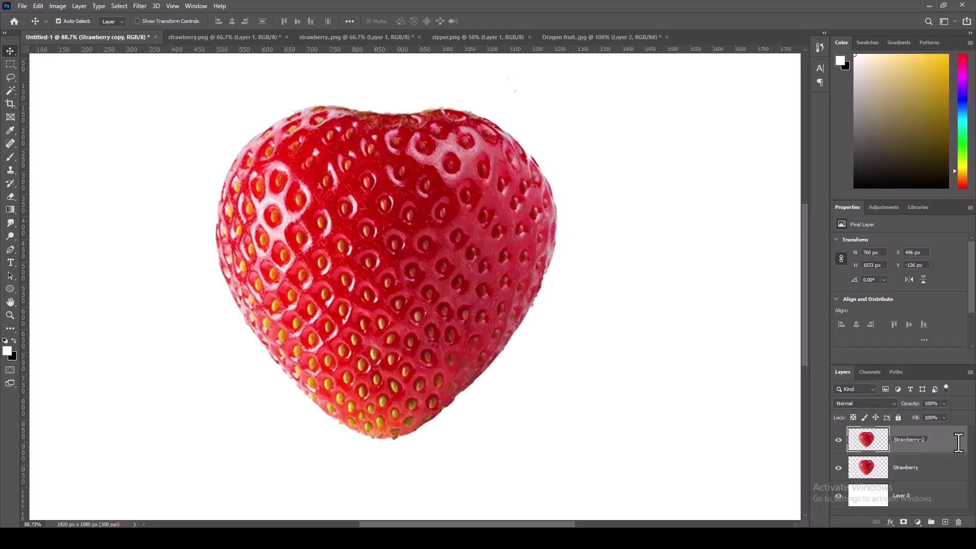
{"action": "left_click", "coordinate": [915, 470]}
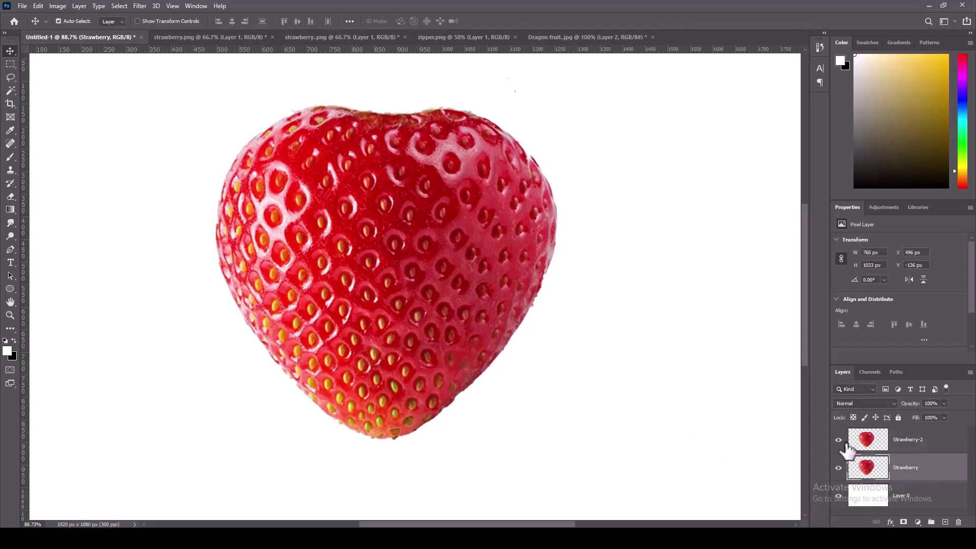
{"action": "left_click", "coordinate": [839, 440]}
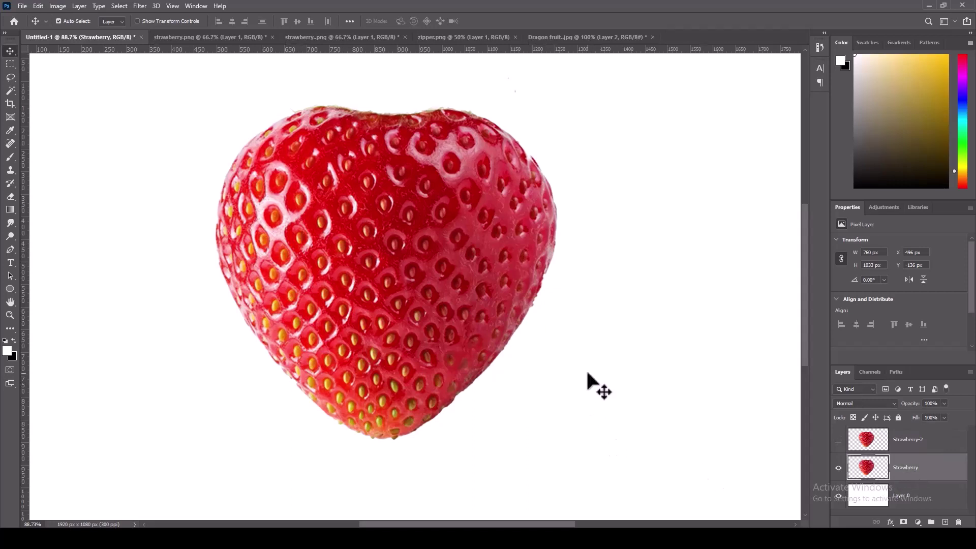
{"action": "left_click", "coordinate": [463, 37]}
Place the zipper in Untitled-1, scaled to 51.85% and centred down the strawberry
{"action": "mouse_move", "coordinate": [414, 366]}
{"action": "left_mouse_down"}
{"action": "mouse_move", "coordinate": [368, 303]}
{"action": "mouse_move", "coordinate": [386, 309]}
{"action": "left_mouse_up"}
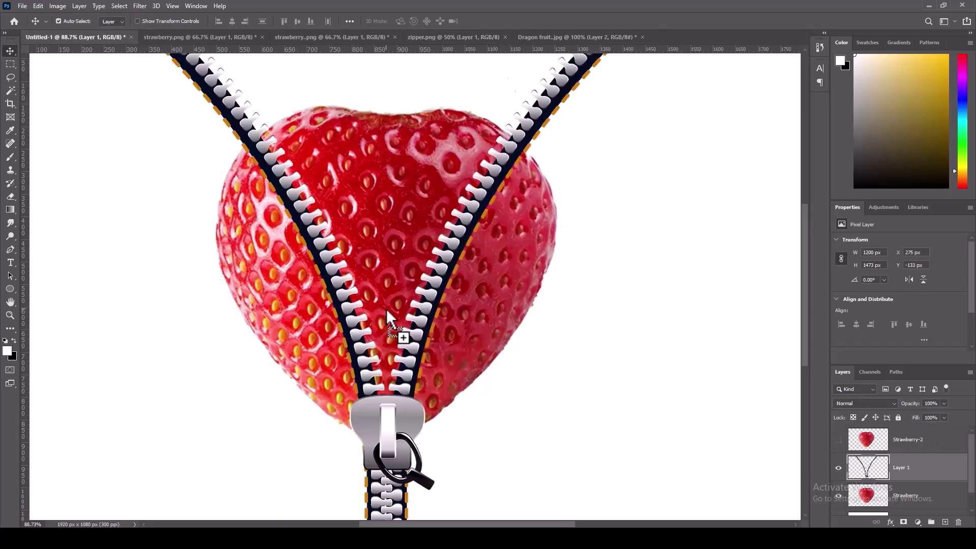
{"action": "key", "text": "ctrl+t"}
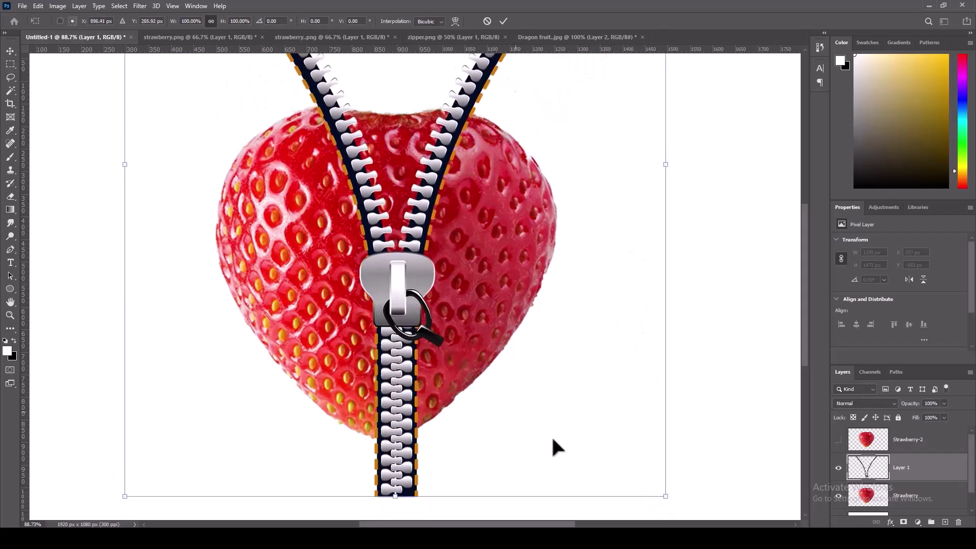
{"action": "left_click_drag", "start_coordinate": [669, 496], "coordinate": [513, 446]}
{"action": "left_click_drag", "start_coordinate": [377, 347], "coordinate": [386, 351]}
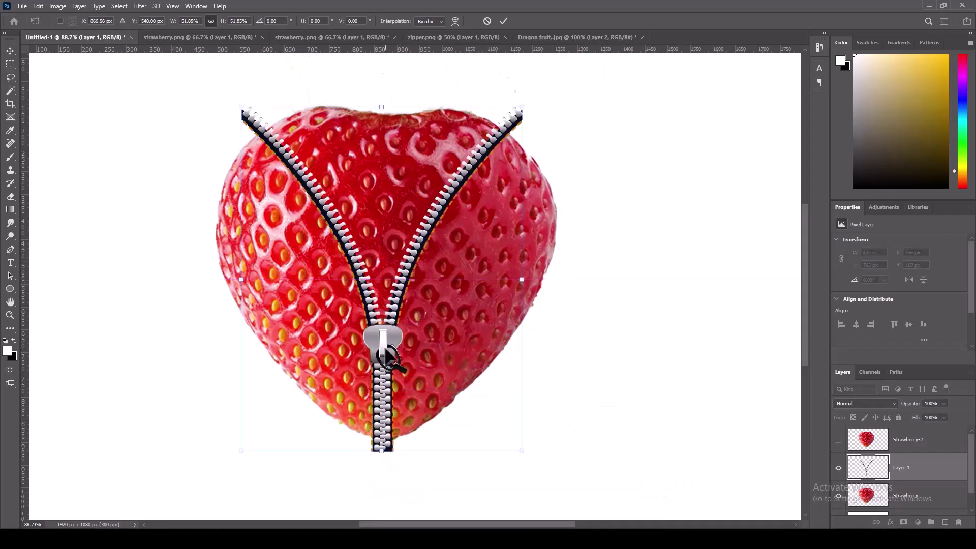
{"action": "key", "text": "Return"}
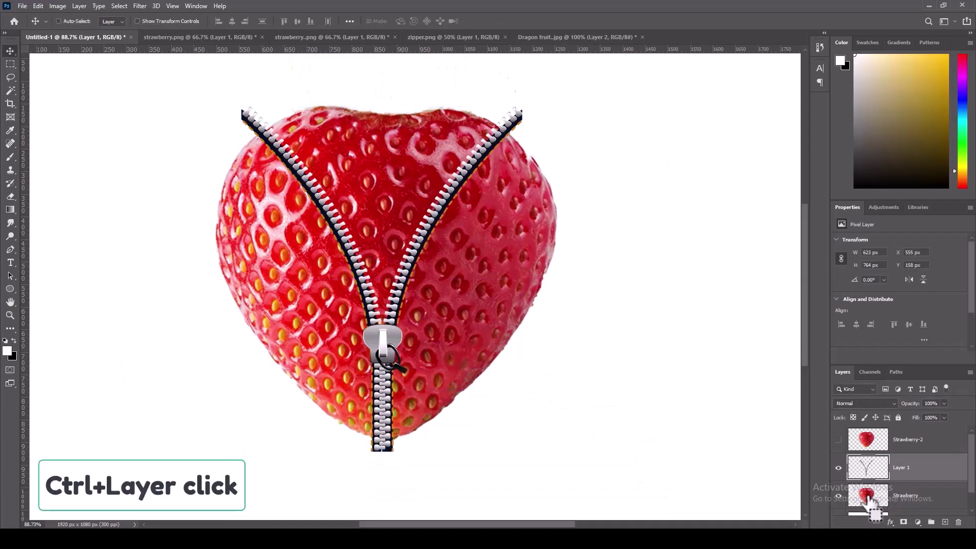
Delete the zipper parts outside the strawberry's outline using the inverted Strawberry selection, then deselect
{"action": "left_click", "coordinate": [869, 499], "text": "ctrl"}
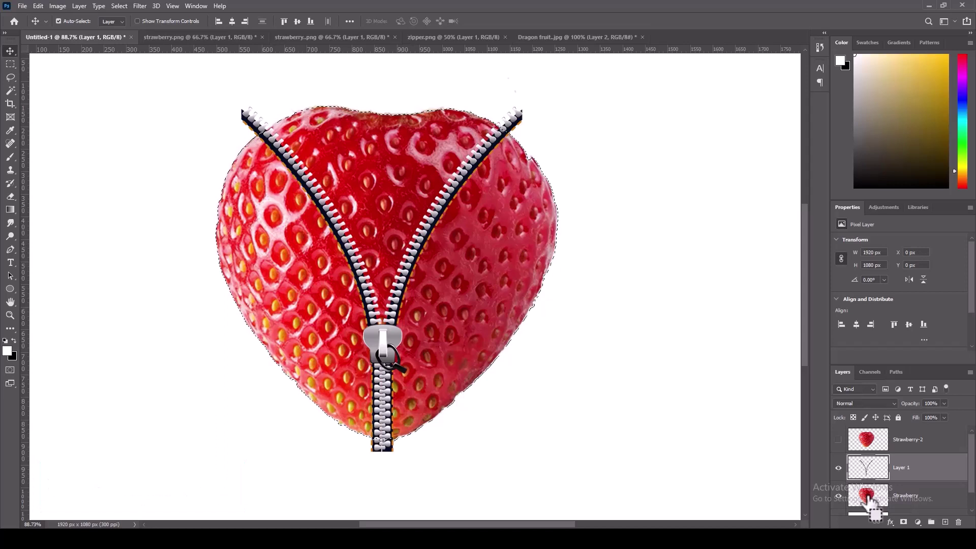
{"action": "left_click", "coordinate": [923, 503]}
{"action": "key", "text": "ctrl+shift+i"}
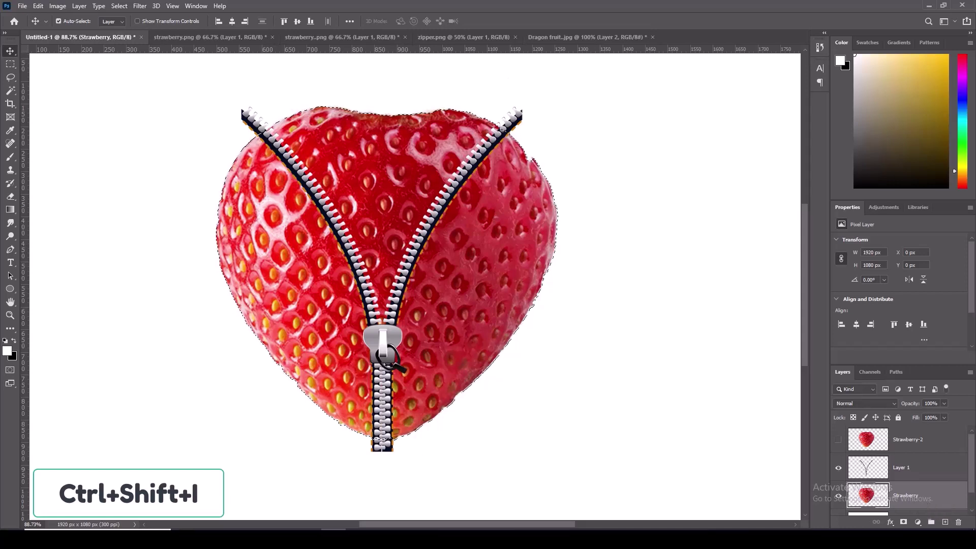
{"action": "left_click", "coordinate": [940, 480]}
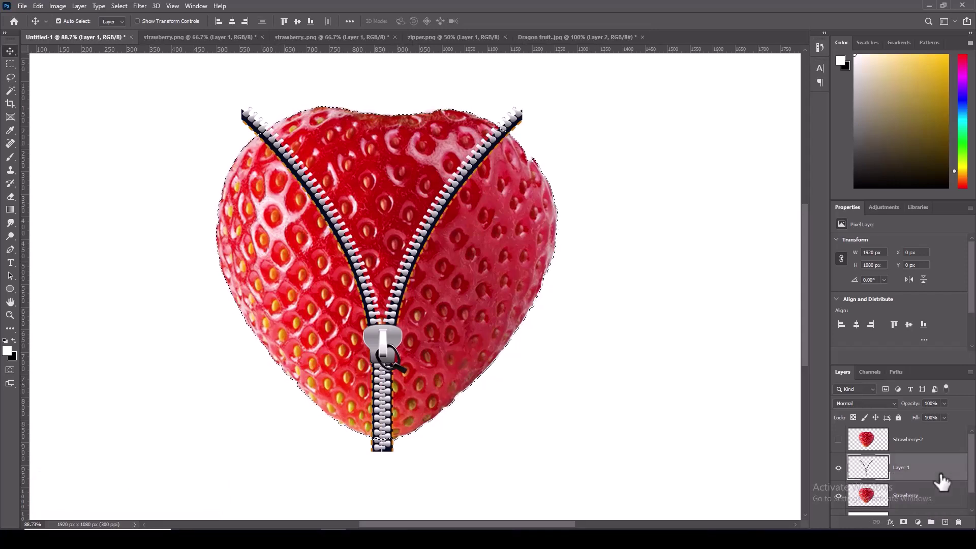
{"action": "key", "text": "Delete"}
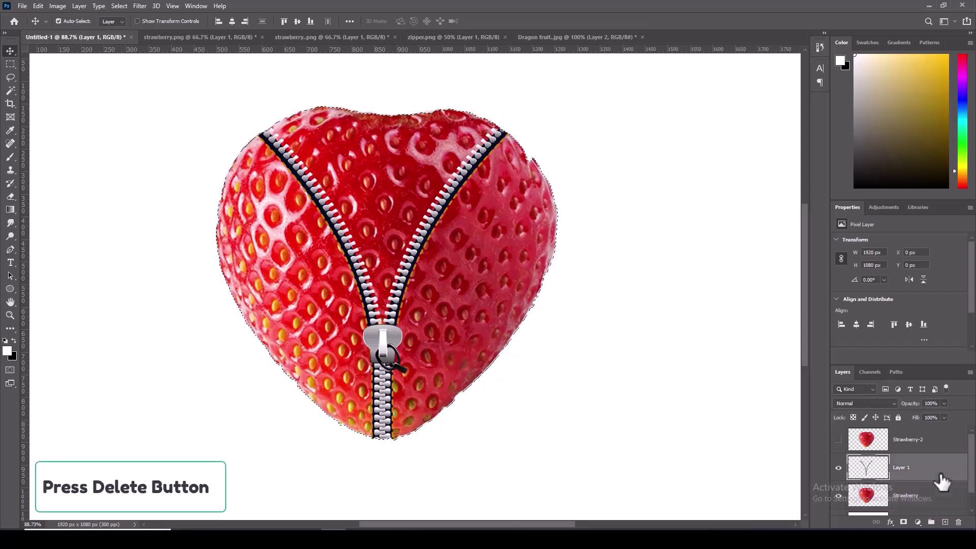
{"action": "key", "text": "ctrl+d"}
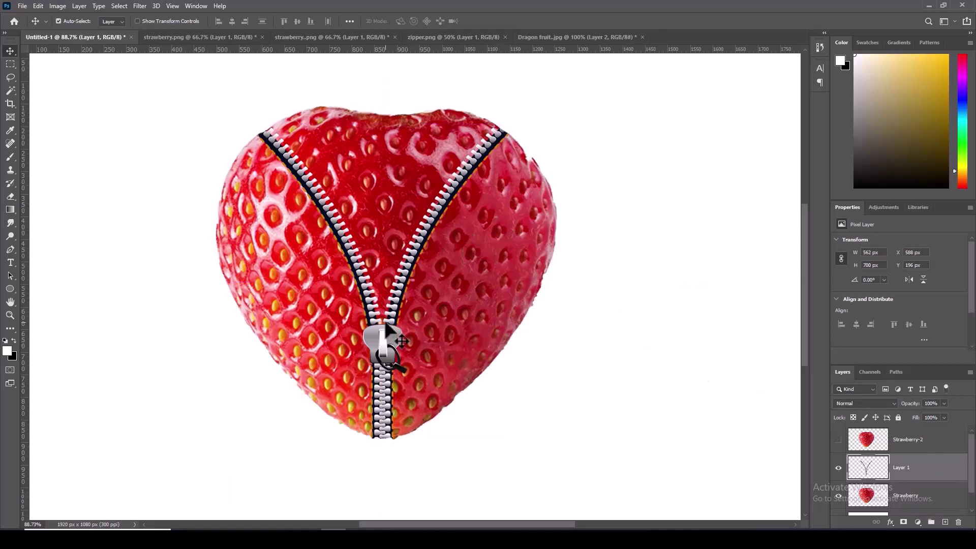
Draw a closed Pen path around the strawberry's upper-left half along its centre, loaded as a selection
{"action": "left_click", "coordinate": [10, 250]}
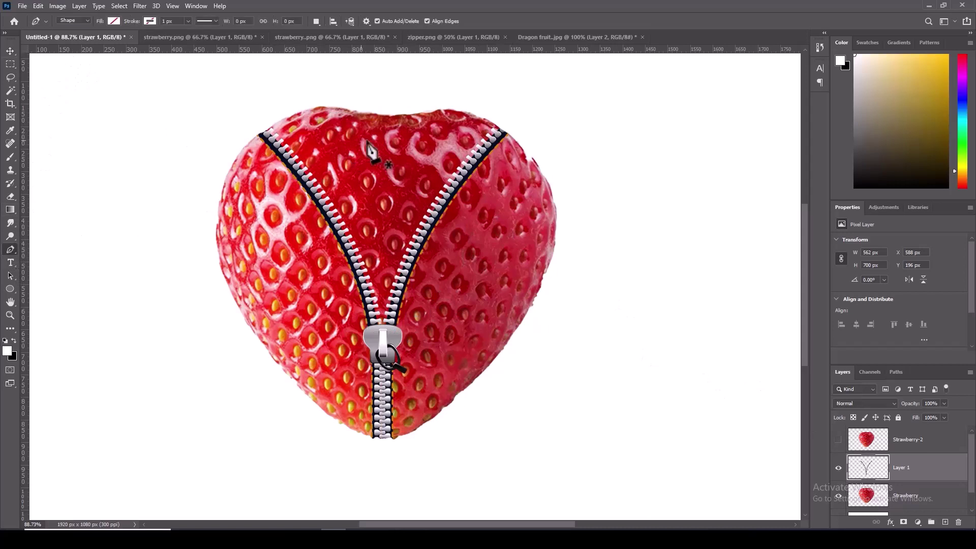
{"action": "left_click", "coordinate": [387, 114]}
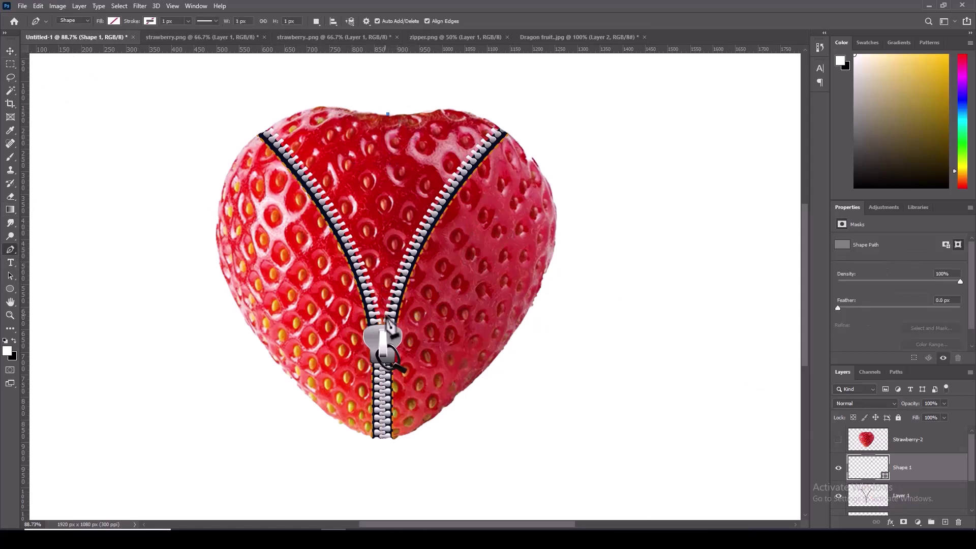
{"action": "left_click", "coordinate": [228, 287]}
{"action": "left_click", "coordinate": [196, 104]}
{"action": "left_click", "coordinate": [313, 77]}
{"action": "left_click", "coordinate": [388, 114]}
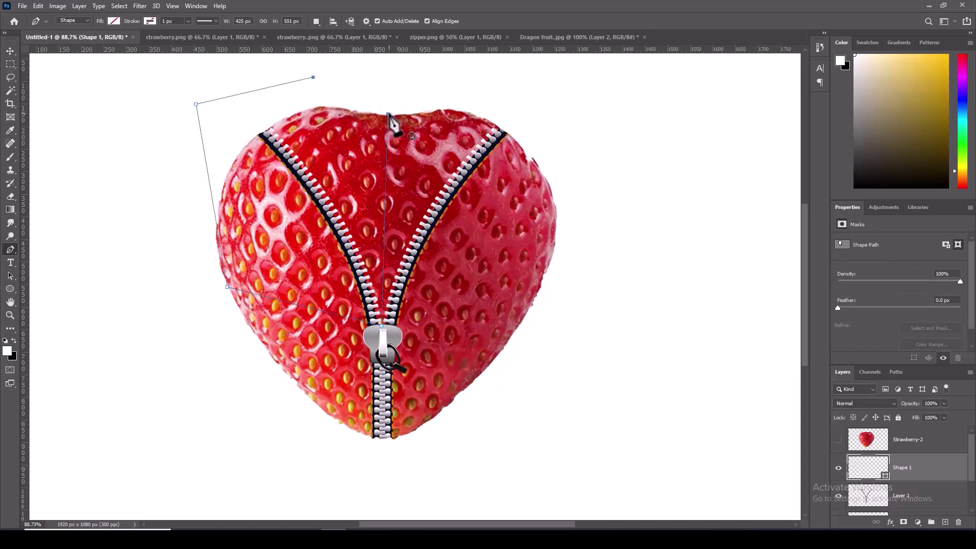
{"action": "key", "text": "ctrl+Return"}
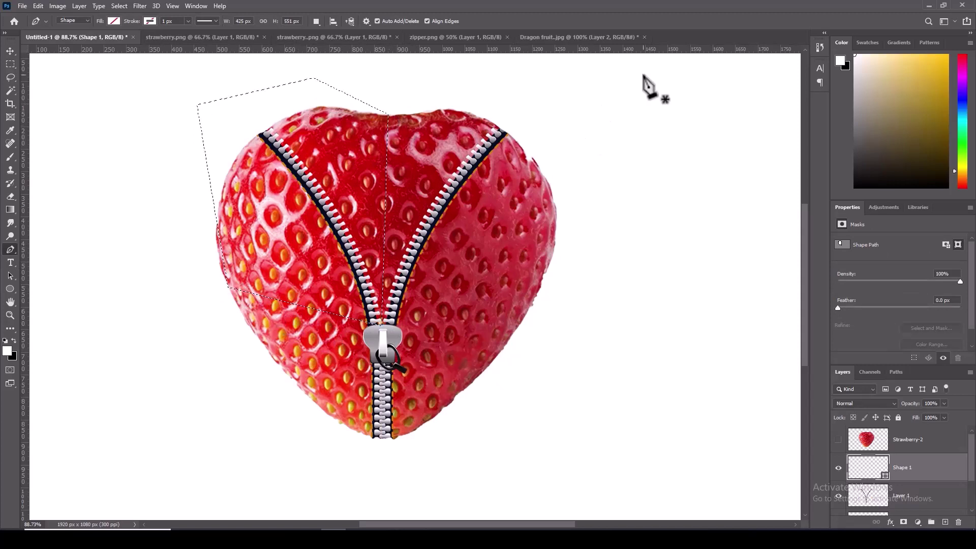
{"action": "scroll", "coordinate": [930, 457], "scroll_direction": "down", "scroll_amount": 1}
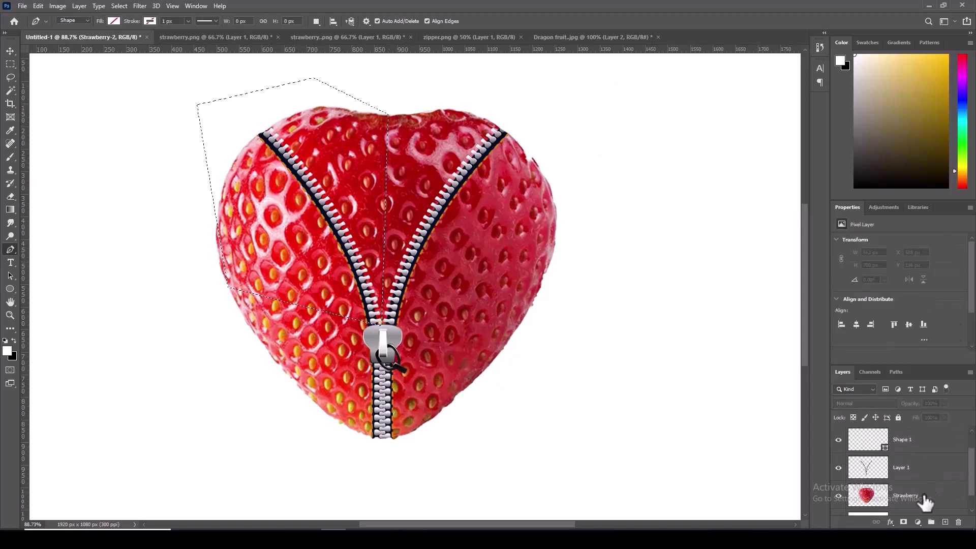
Warp the selected upper-left Strawberry area leftward, opening a gap beside the zipper
{"action": "left_click", "coordinate": [925, 501]}
{"action": "key", "text": "ctrl+t"}
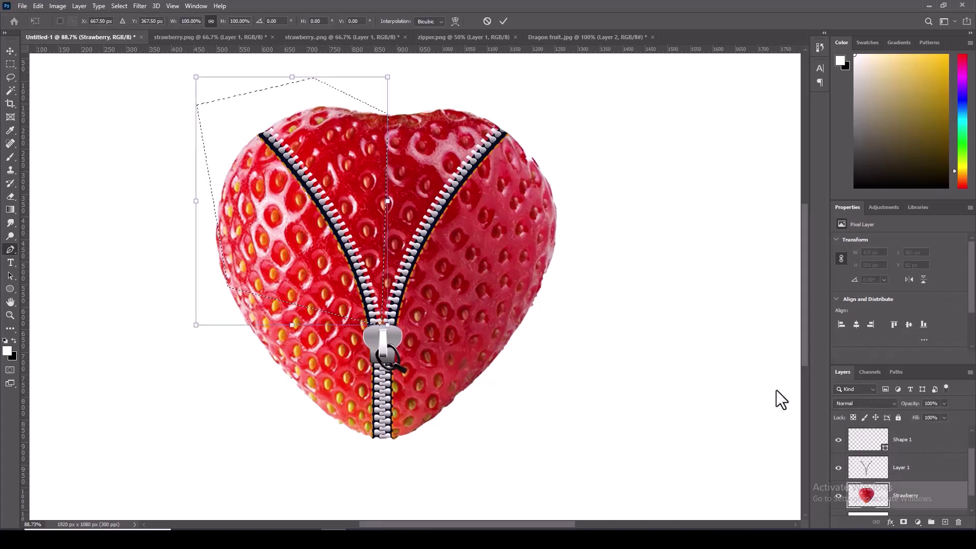
{"action": "right_click", "coordinate": [344, 148]}
{"action": "left_click", "coordinate": [372, 213]}
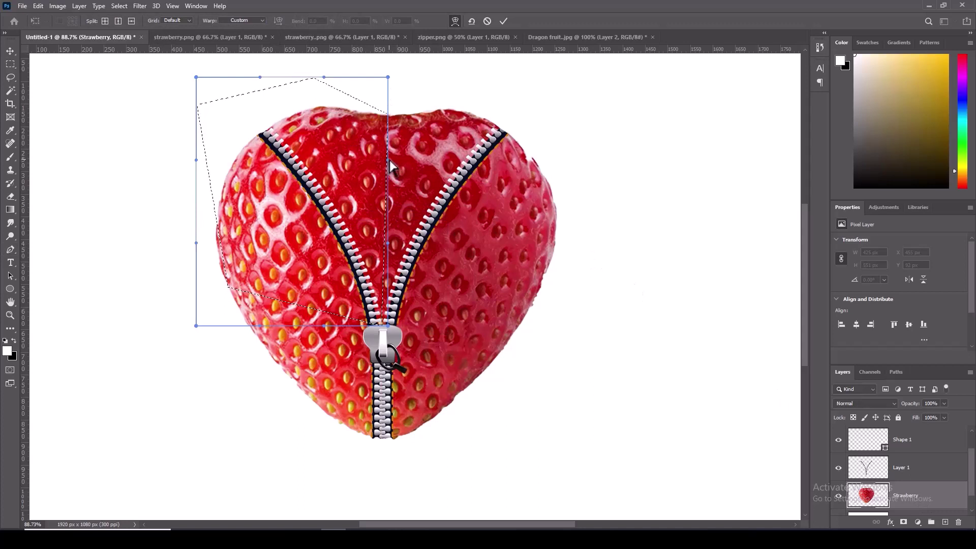
{"action": "mouse_move", "coordinate": [388, 163]}
{"action": "left_mouse_down"}
{"action": "mouse_move", "coordinate": [344, 173]}
{"action": "mouse_move", "coordinate": [314, 165]}
{"action": "left_mouse_up"}
{"action": "mouse_move", "coordinate": [388, 77]}
{"action": "left_mouse_down"}
{"action": "mouse_move", "coordinate": [183, 105]}
{"action": "mouse_move", "coordinate": [197, 100]}
{"action": "left_mouse_up"}
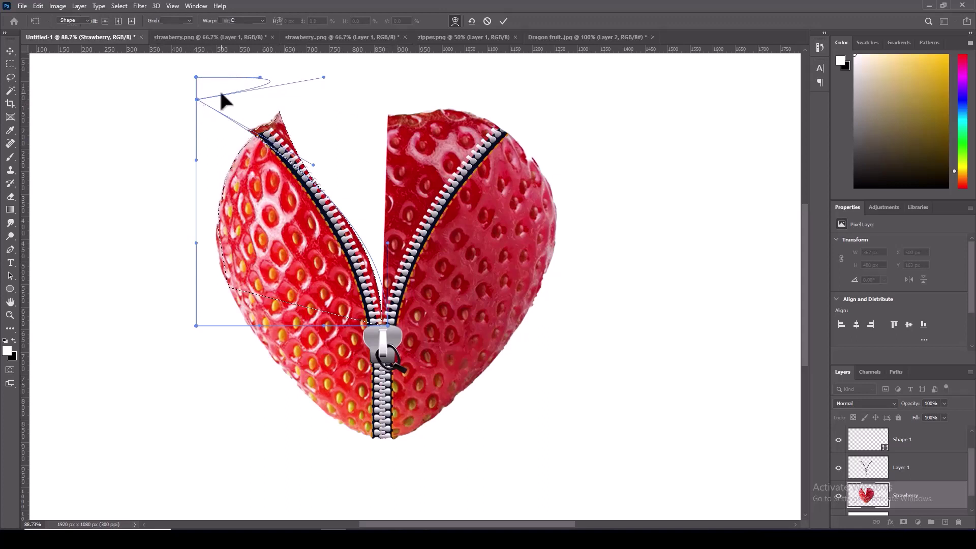
{"action": "key", "text": "Return"}
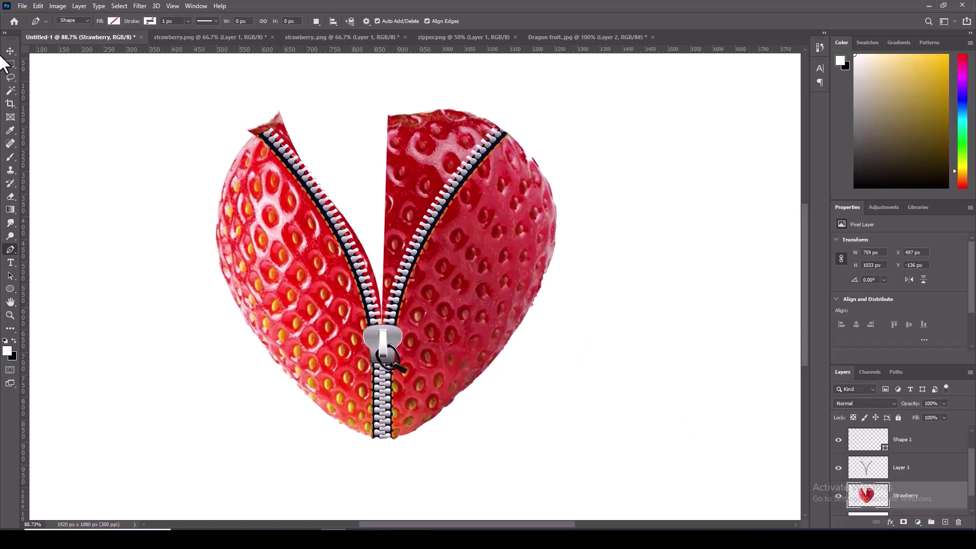
Trace a closed Pen path around the upper-right flap, load it as a selection, and select Strawberry
{"action": "left_click", "coordinate": [358, 109]}
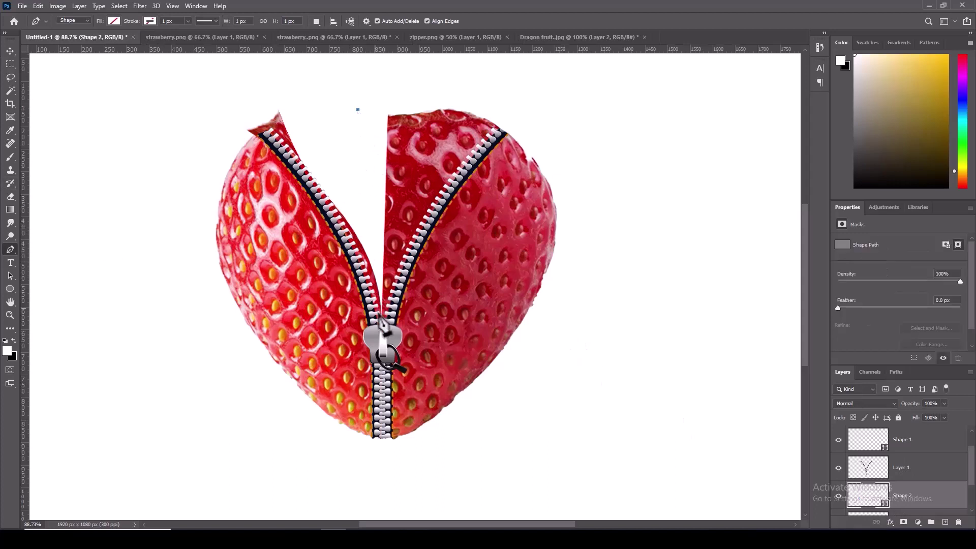
{"action": "left_click", "coordinate": [381, 323]}
{"action": "left_click", "coordinate": [542, 339]}
{"action": "left_click", "coordinate": [642, 135]}
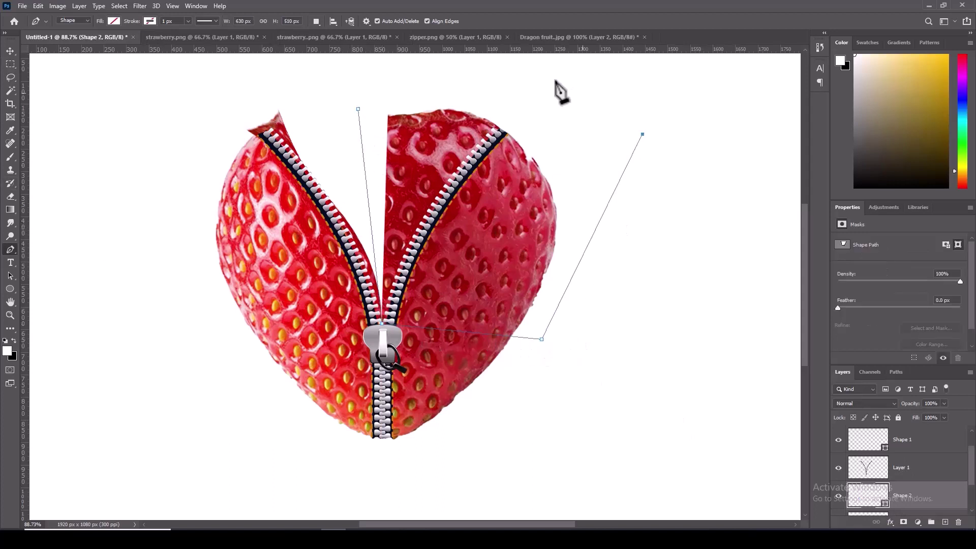
{"action": "left_click", "coordinate": [547, 76]}
{"action": "left_click", "coordinate": [469, 76]}
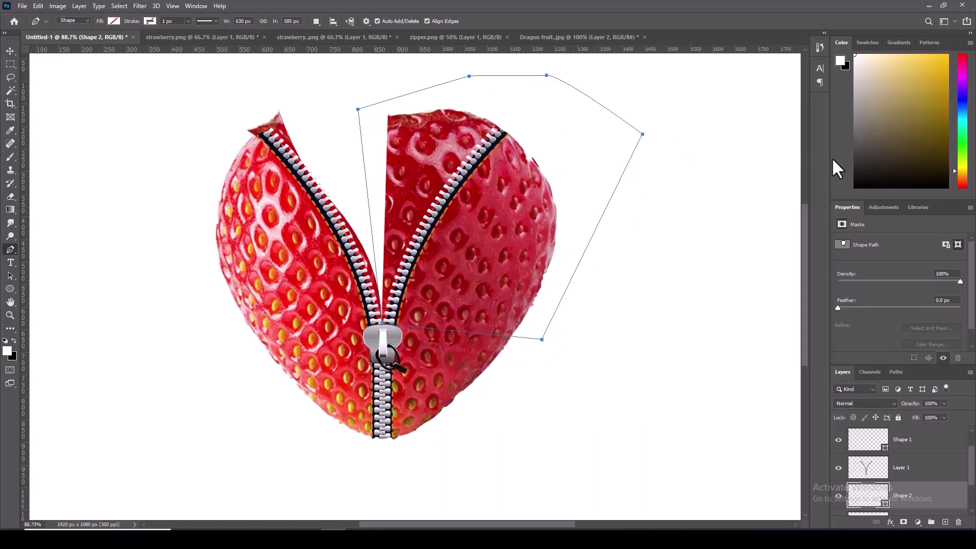
{"action": "key", "text": "ctrl+Return"}
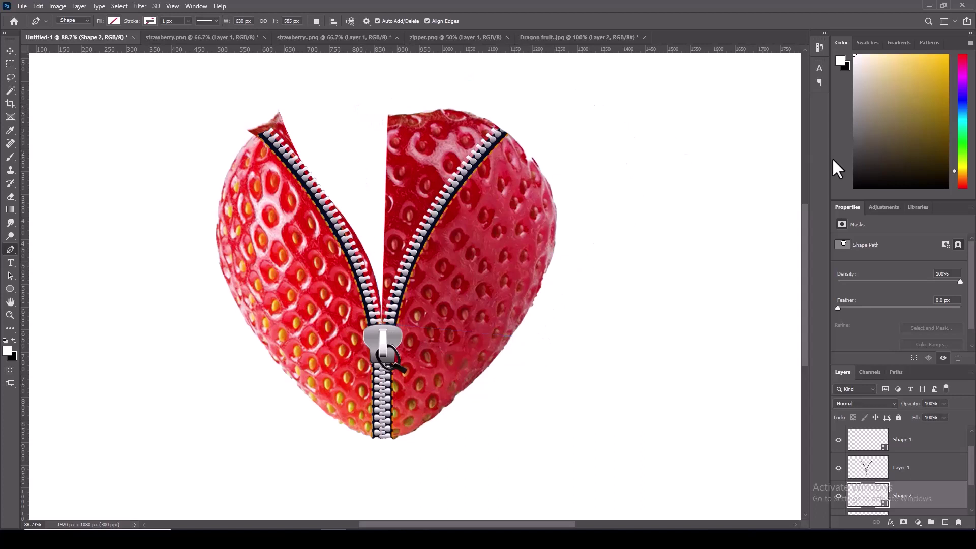
{"action": "scroll", "coordinate": [950, 504], "scroll_direction": "down", "scroll_amount": 2}
{"action": "left_click", "coordinate": [915, 475]}
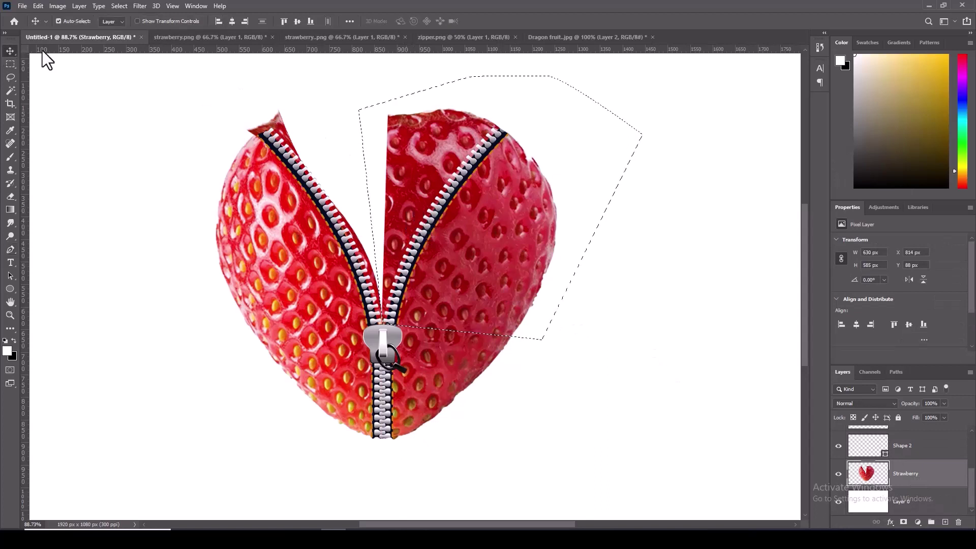
Warp the right flap outward by dragging its left edge and top-left corner to the right
{"action": "key", "text": "ctrl+t"}
{"action": "right_click", "coordinate": [436, 120]}
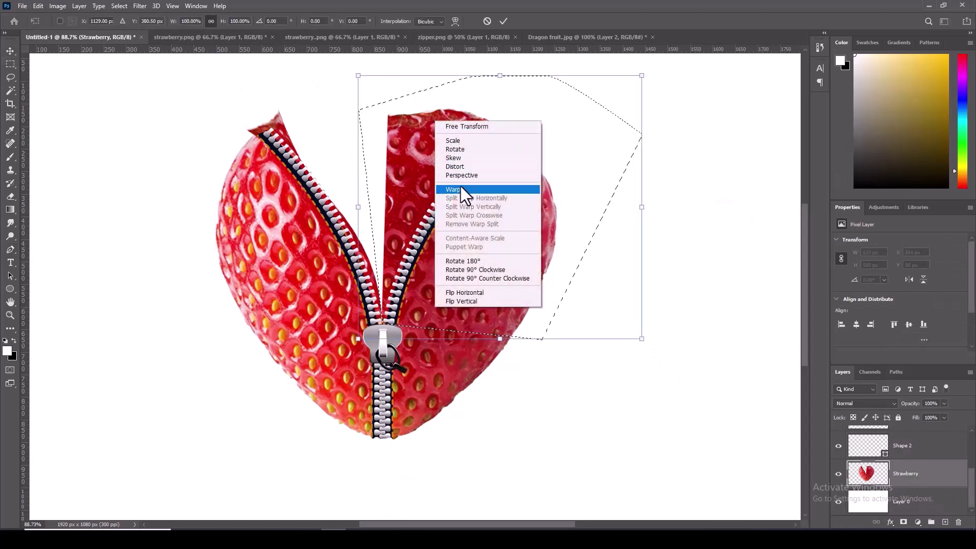
{"action": "left_click", "coordinate": [461, 193]}
{"action": "left_click_drag", "start_coordinate": [358, 163], "coordinate": [497, 168]}
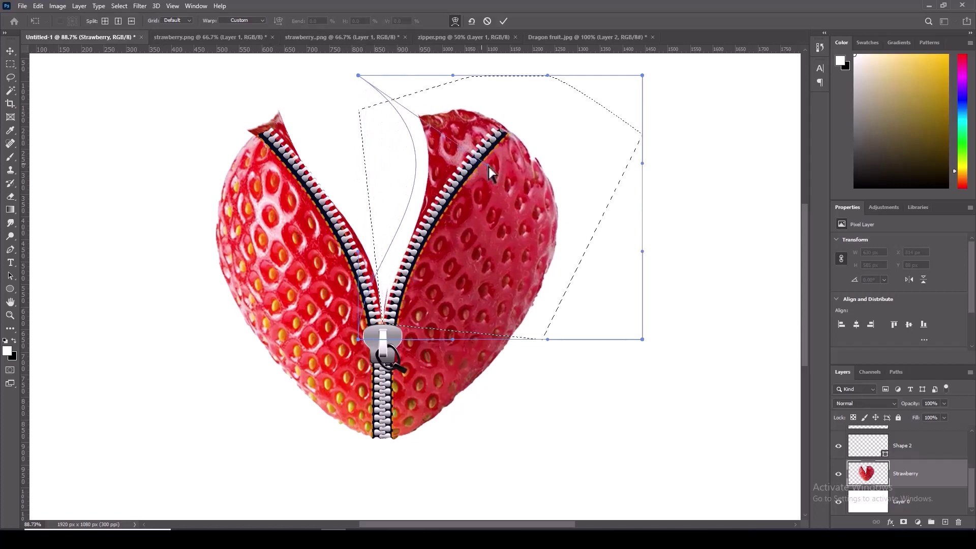
{"action": "left_click_drag", "start_coordinate": [364, 80], "coordinate": [477, 92]}
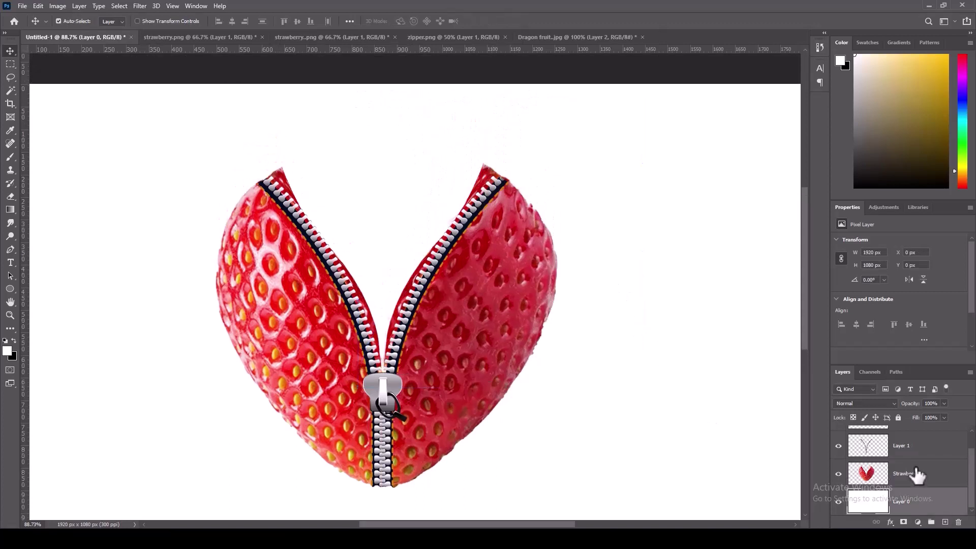
{"action": "scroll", "coordinate": [917, 474], "scroll_direction": "up", "scroll_amount": 1}
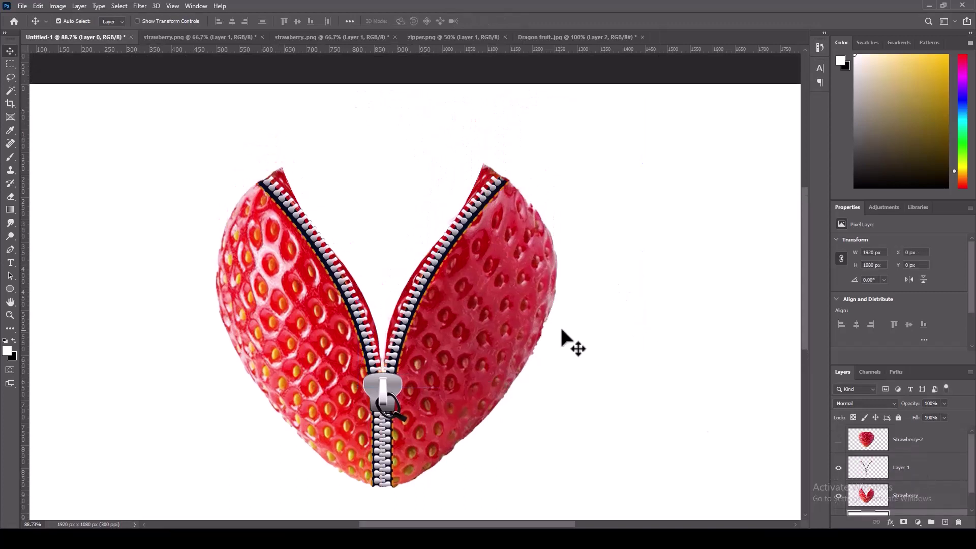
{"action": "scroll", "coordinate": [563, 325], "scroll_direction": "down", "scroll_amount": 2}
{"action": "scroll", "coordinate": [562, 325], "scroll_direction": "down", "scroll_amount": 1}
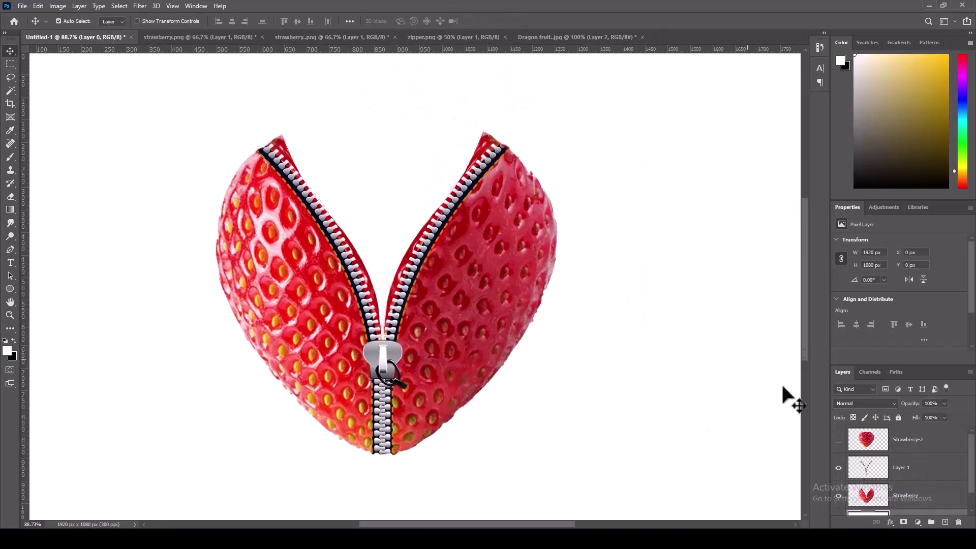
{"action": "left_click", "coordinate": [868, 440], "text": "ctrl"}
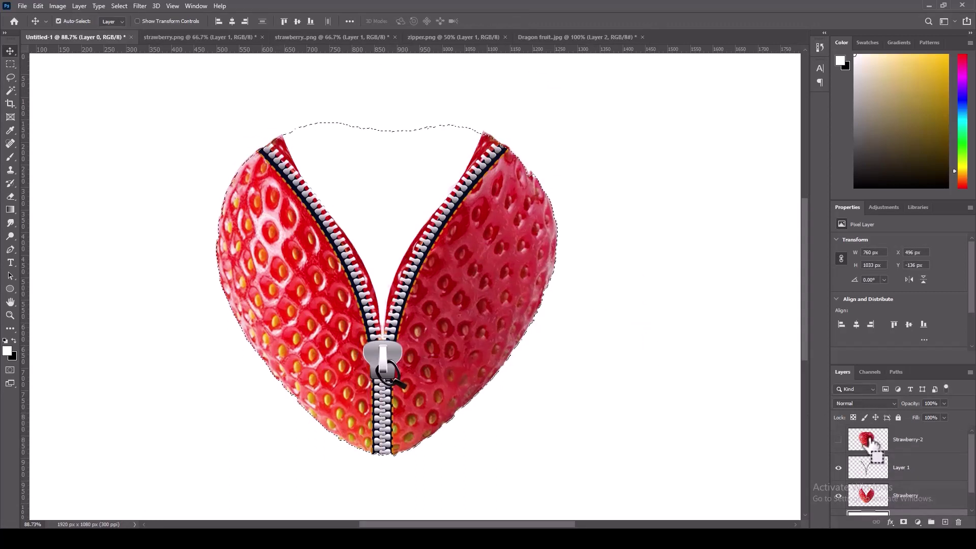
{"action": "left_click", "coordinate": [868, 495]}
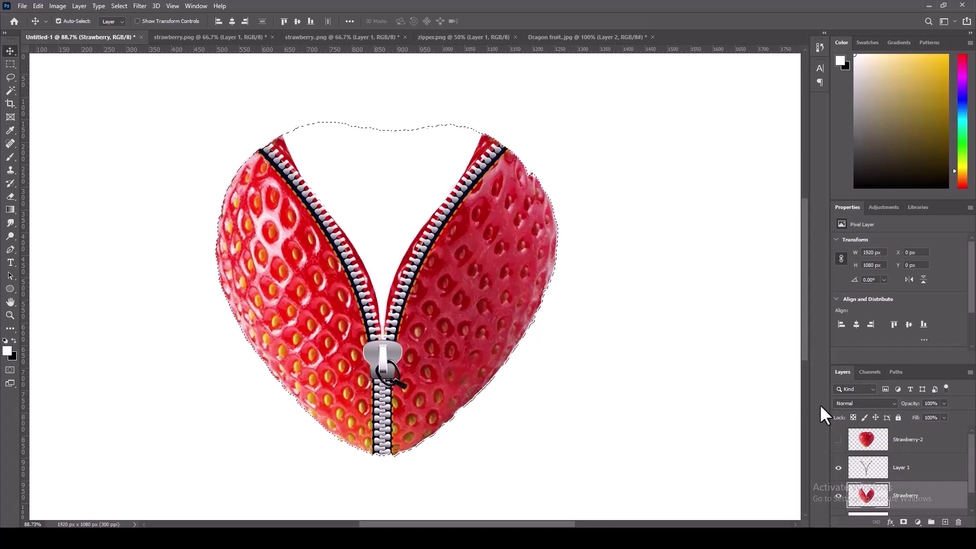
{"action": "key", "text": "ctrl+d"}
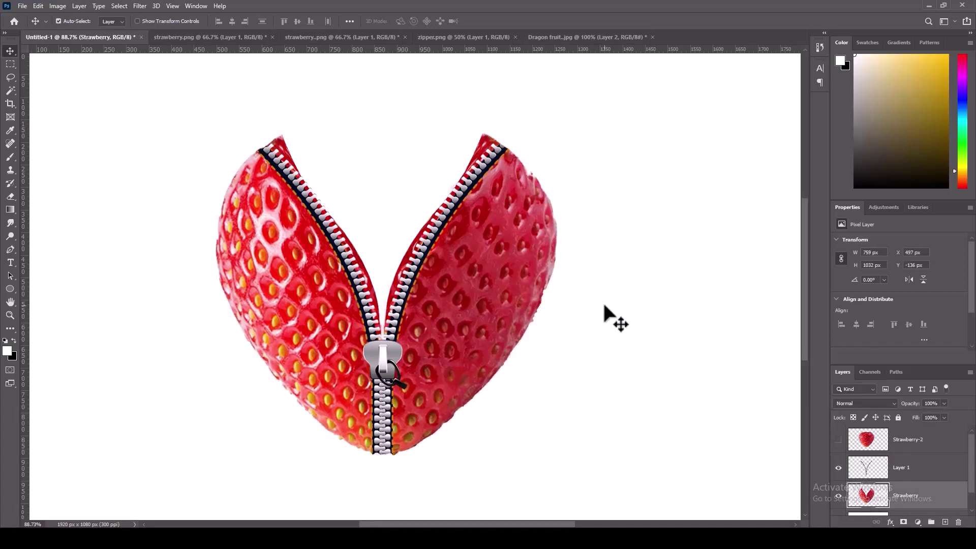
Bring the dragon fruit into Untitled-1, enlarge it to about 134%, and move it below Strawberry
{"action": "left_click", "coordinate": [569, 37]}
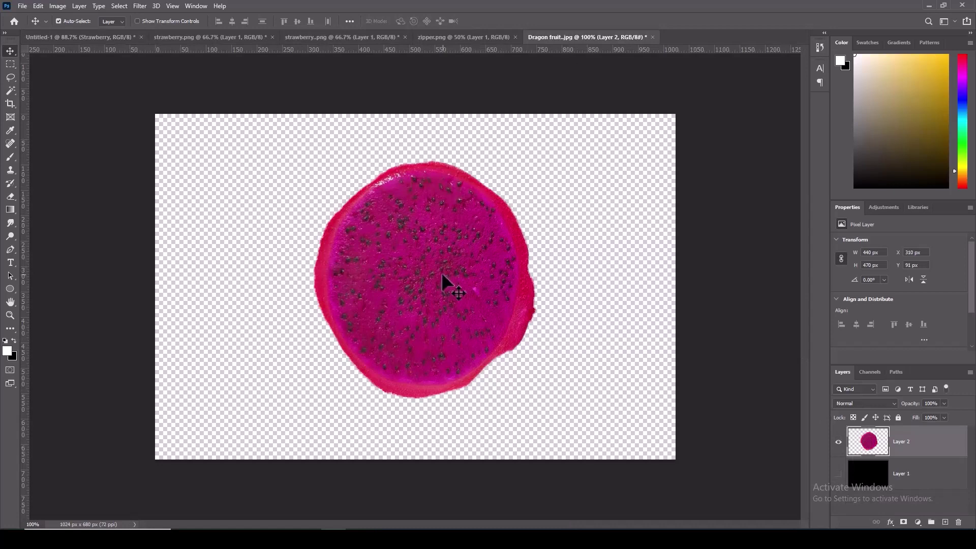
{"action": "mouse_move", "coordinate": [438, 279]}
{"action": "left_mouse_down"}
{"action": "mouse_move", "coordinate": [393, 252]}
{"action": "mouse_move", "coordinate": [380, 184]}
{"action": "left_mouse_up"}
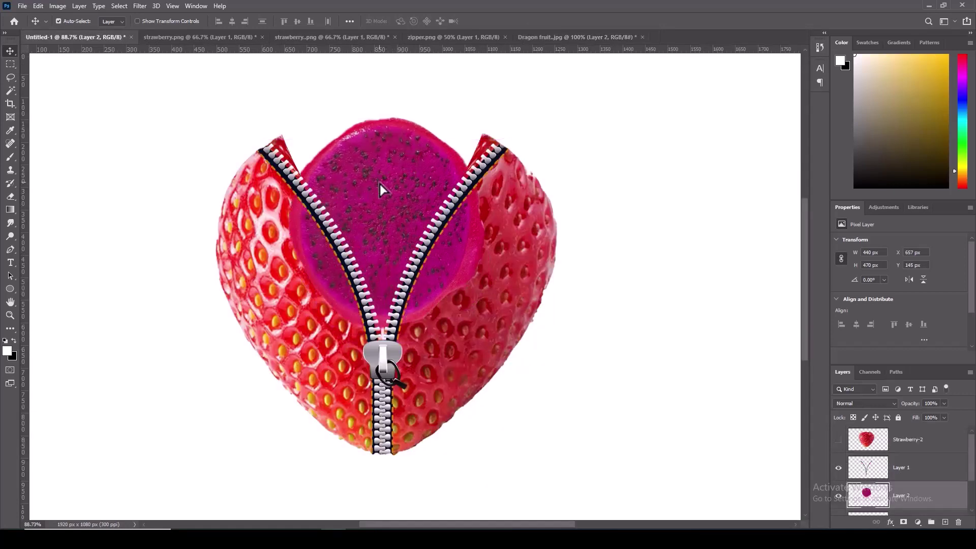
{"action": "key", "text": "ctrl+t"}
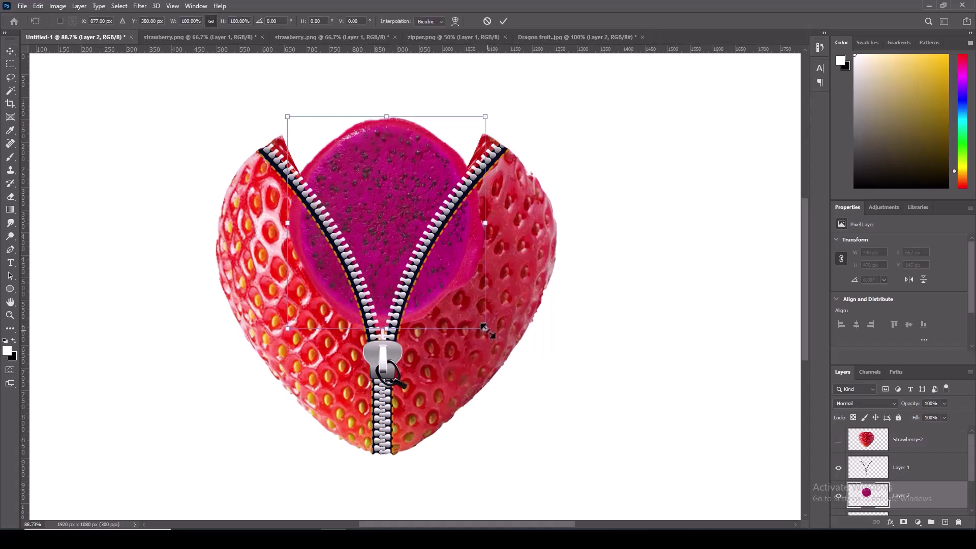
{"action": "left_click_drag", "start_coordinate": [484, 328], "coordinate": [552, 399]}
{"action": "left_click_drag", "start_coordinate": [351, 196], "coordinate": [305, 157]}
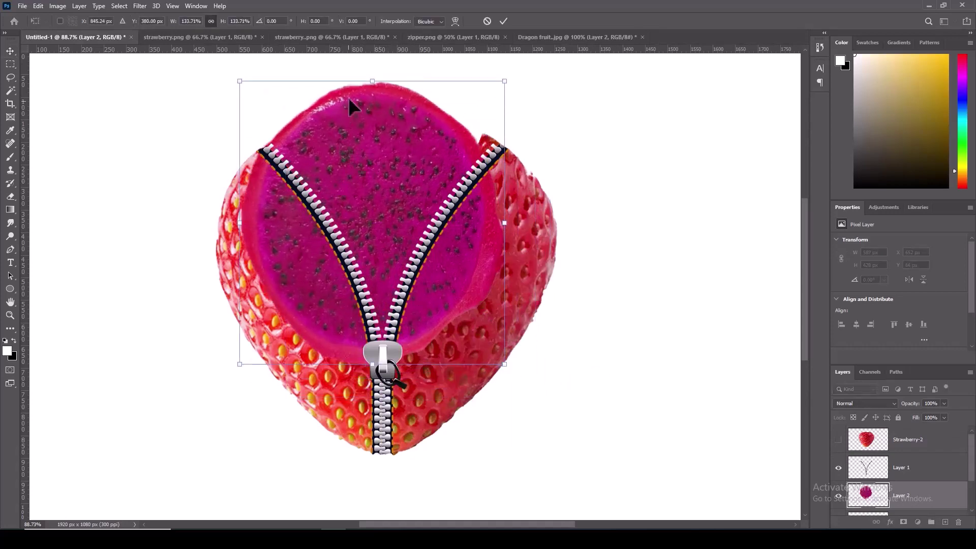
{"action": "scroll", "coordinate": [931, 487], "scroll_direction": "down", "scroll_amount": 1}
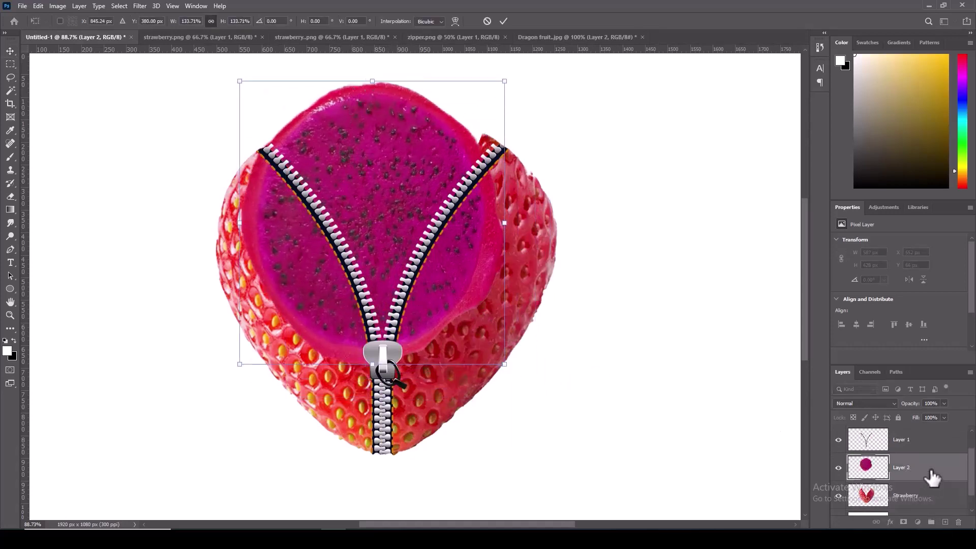
{"action": "left_click_drag", "start_coordinate": [931, 478], "coordinate": [936, 508]}
{"action": "mouse_move", "coordinate": [388, 186]}
{"action": "left_mouse_down"}
{"action": "mouse_move", "coordinate": [403, 186]}
{"action": "mouse_move", "coordinate": [412, 169]}
{"action": "left_mouse_up"}
Stretch the dragon fruit wider and reposition it to fill the unzipped opening
{"action": "key", "text": "ctrl+t"}
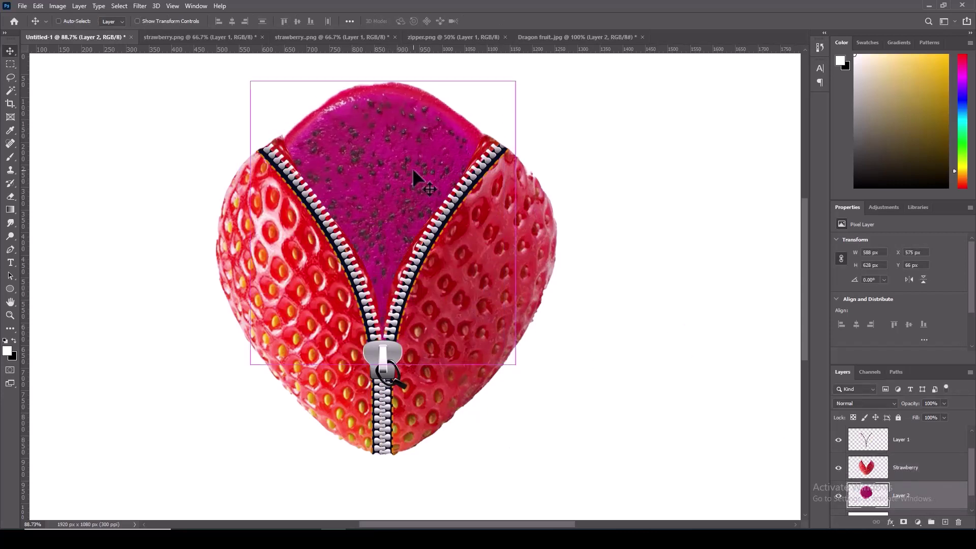
{"action": "left_click_drag", "start_coordinate": [518, 221], "coordinate": [576, 232]}
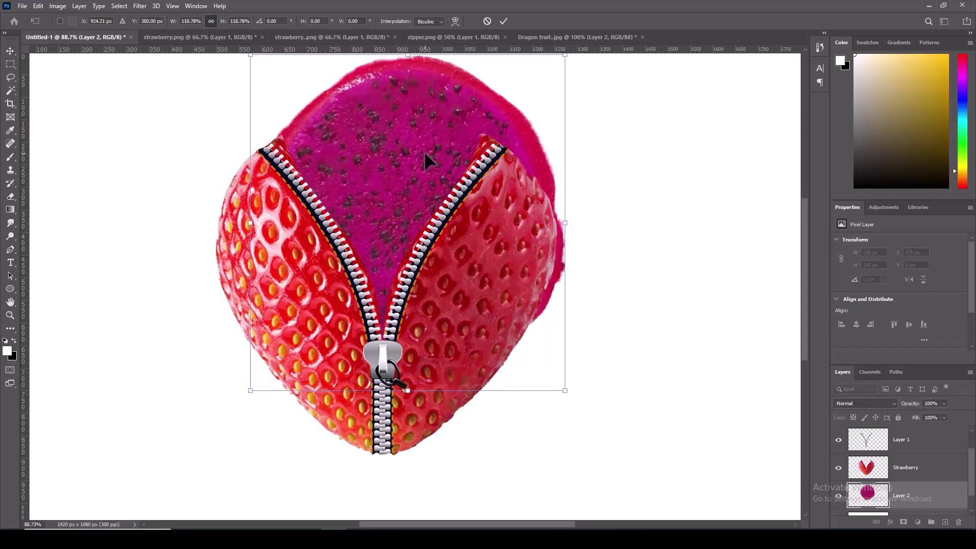
{"action": "left_click_drag", "start_coordinate": [424, 151], "coordinate": [406, 163]}
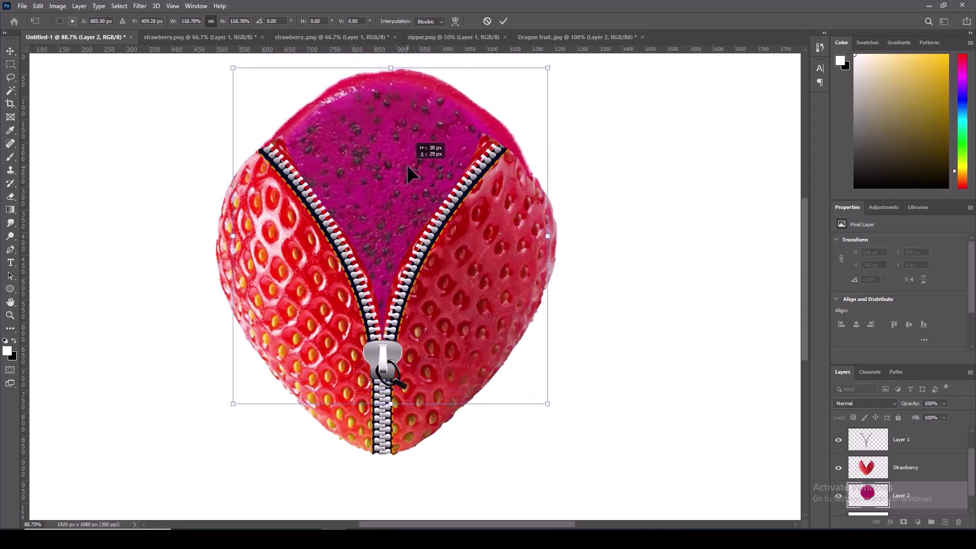
{"action": "mouse_move", "coordinate": [391, 68]}
{"action": "left_mouse_down"}
{"action": "mouse_move", "coordinate": [394, 89]}
{"action": "mouse_move", "coordinate": [392, 76]}
{"action": "left_mouse_up"}
{"action": "key", "text": "ctrl+z"}
{"action": "key", "text": "Return"}
{"action": "scroll", "coordinate": [948, 474], "scroll_direction": "up", "scroll_amount": 1}
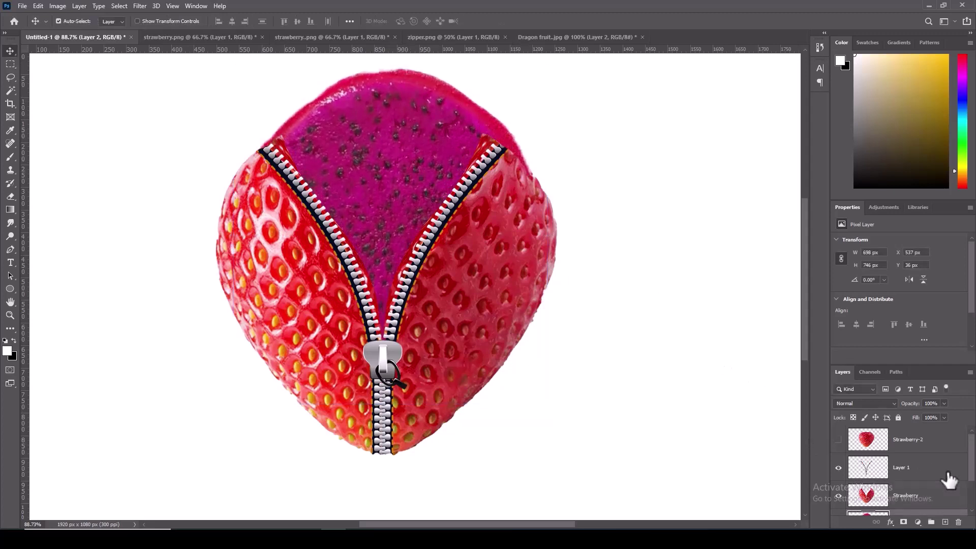
Delete the dragon fruit (Layer 2) outside the strawberry heart's outline and deselect
{"action": "left_click", "coordinate": [869, 439], "text": "ctrl"}
{"action": "scroll", "coordinate": [895, 473], "scroll_direction": "down", "scroll_amount": 1}
{"action": "left_click", "coordinate": [903, 496]}
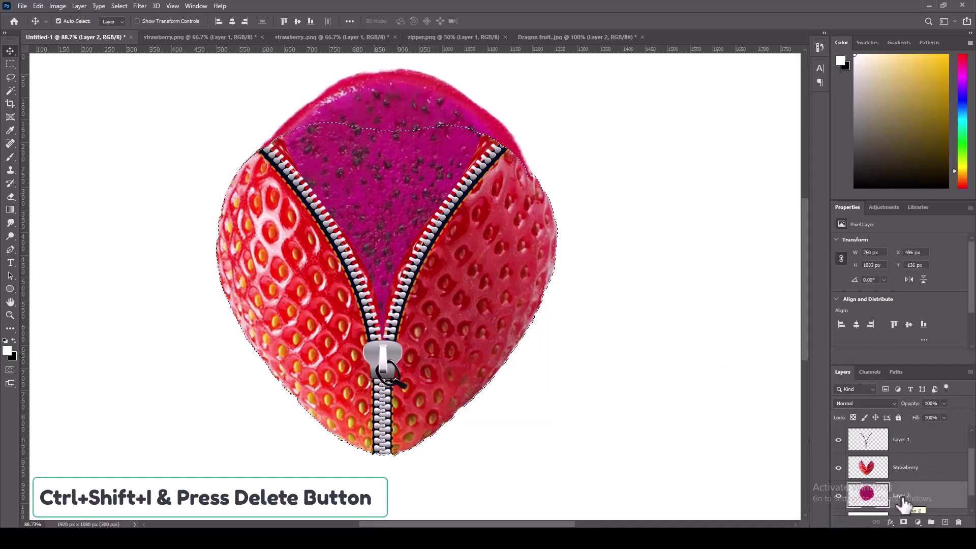
{"action": "key", "text": "ctrl+shift+i"}
{"action": "key", "text": "Delete"}
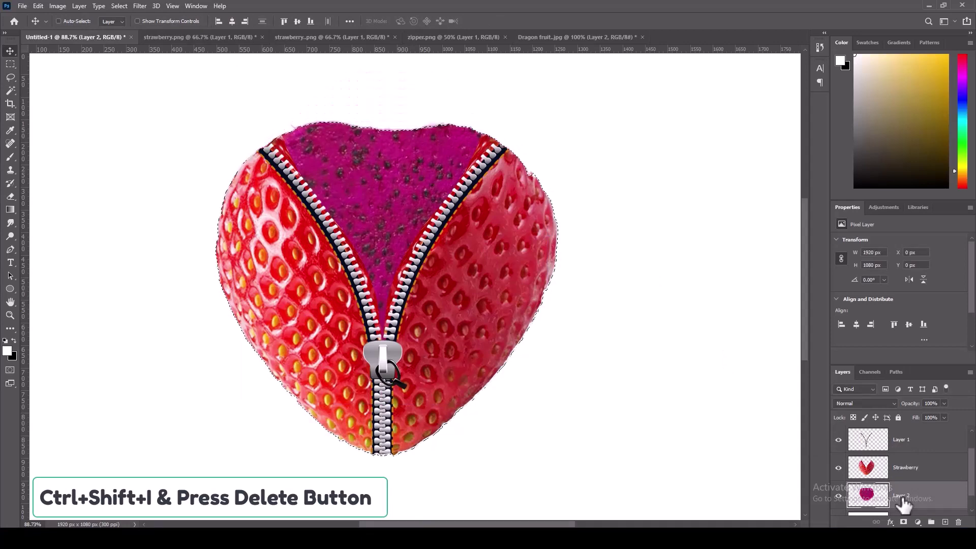
{"action": "key", "text": "ctrl+d"}
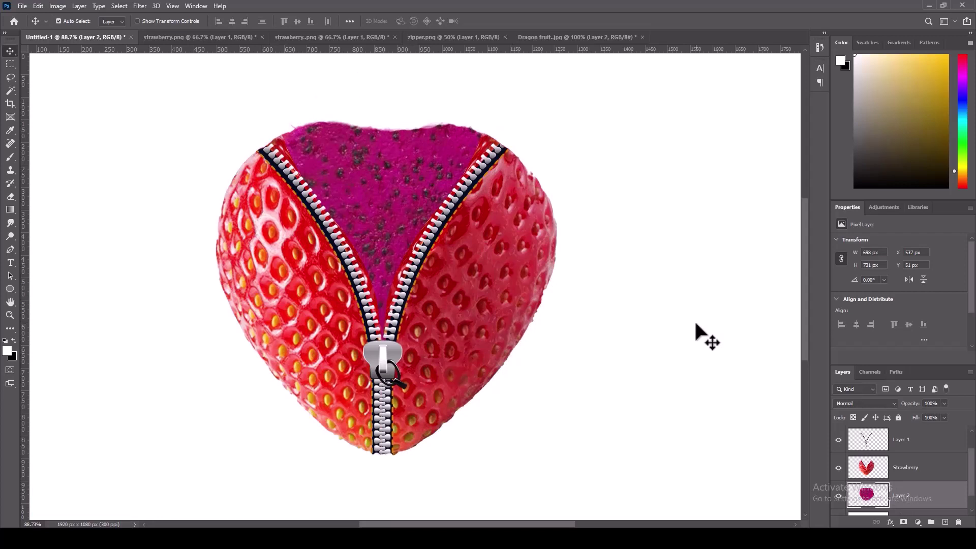
Drag the green leaves from strawberry..png into Untitled-1 and set them atop the heart
{"action": "left_click", "coordinate": [320, 39]}
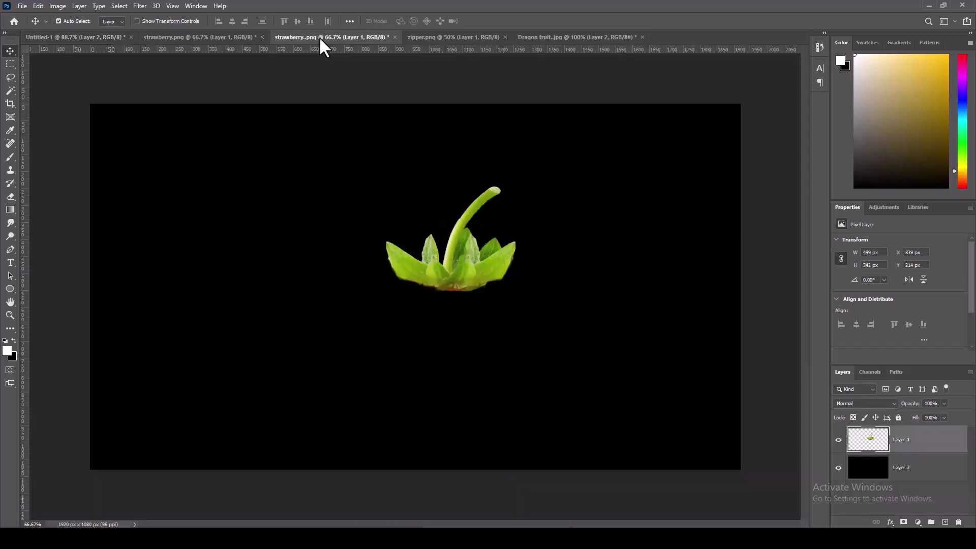
{"action": "mouse_move", "coordinate": [411, 265]}
{"action": "left_mouse_down"}
{"action": "mouse_move", "coordinate": [346, 120]}
{"action": "mouse_move", "coordinate": [393, 126]}
{"action": "left_mouse_up"}
{"action": "left_click_drag", "start_coordinate": [395, 169], "coordinate": [398, 121]}
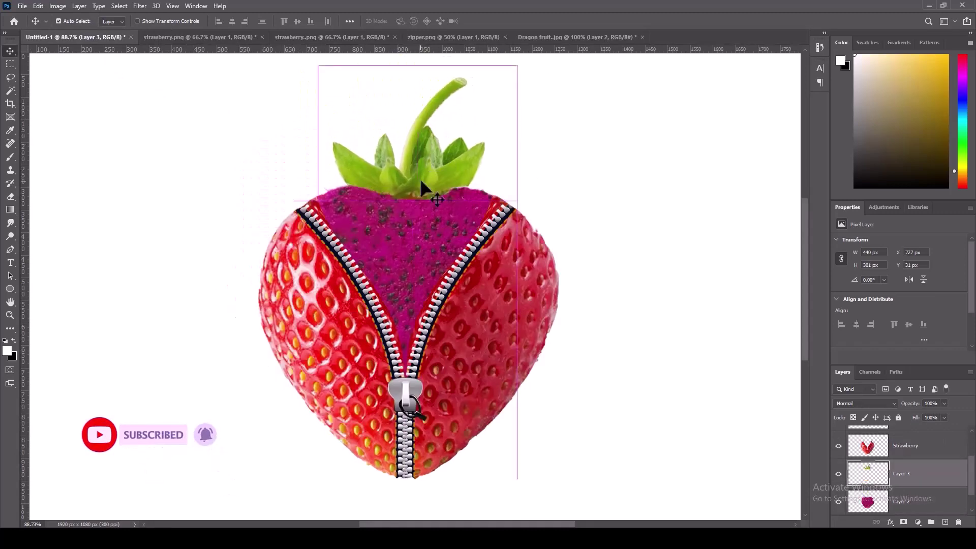
{"action": "left_click_drag", "start_coordinate": [421, 181], "coordinate": [421, 182]}
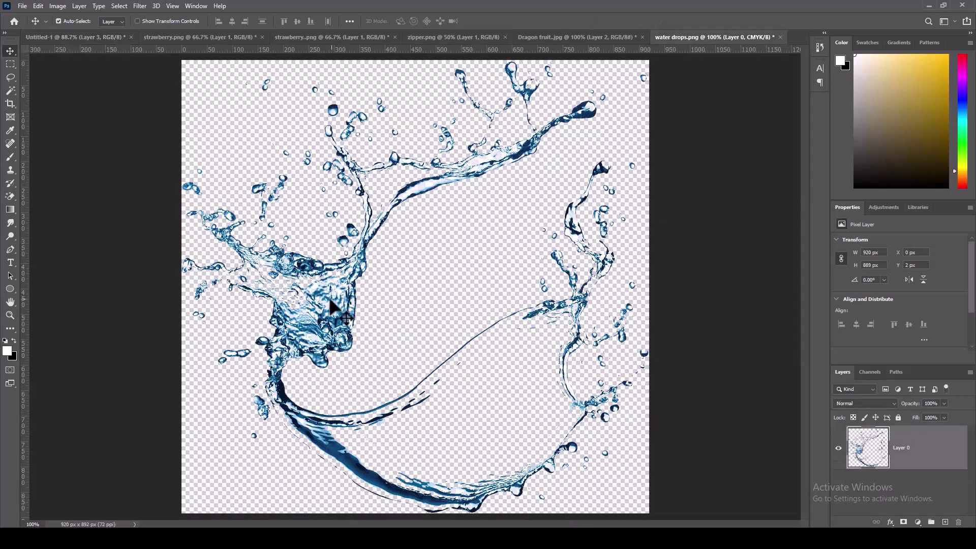
Drag the water splash in as Layer 4 below Layers 3 and 2, enlarge it to about 124%, and shift it left
{"action": "left_click_drag", "start_coordinate": [330, 301], "coordinate": [398, 273]}
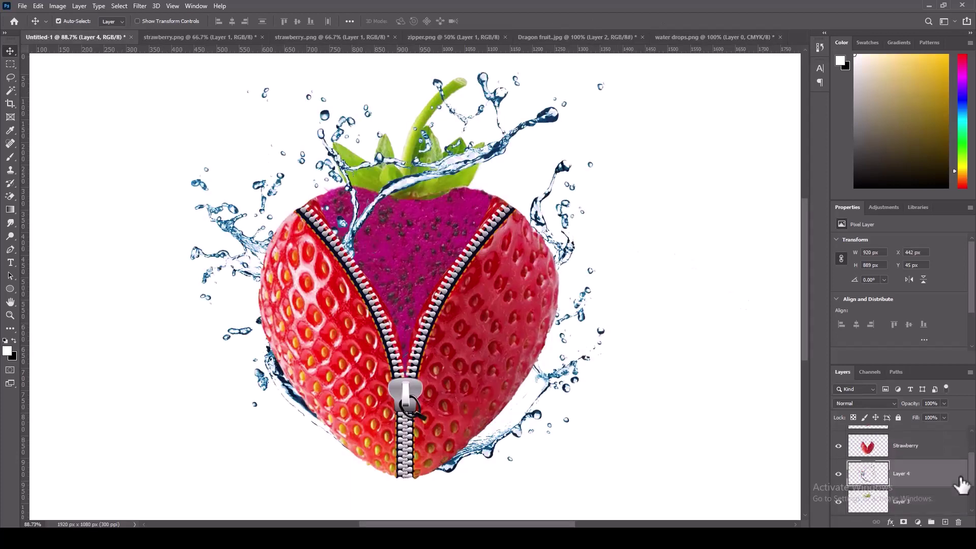
{"action": "left_click_drag", "start_coordinate": [960, 485], "coordinate": [940, 508]}
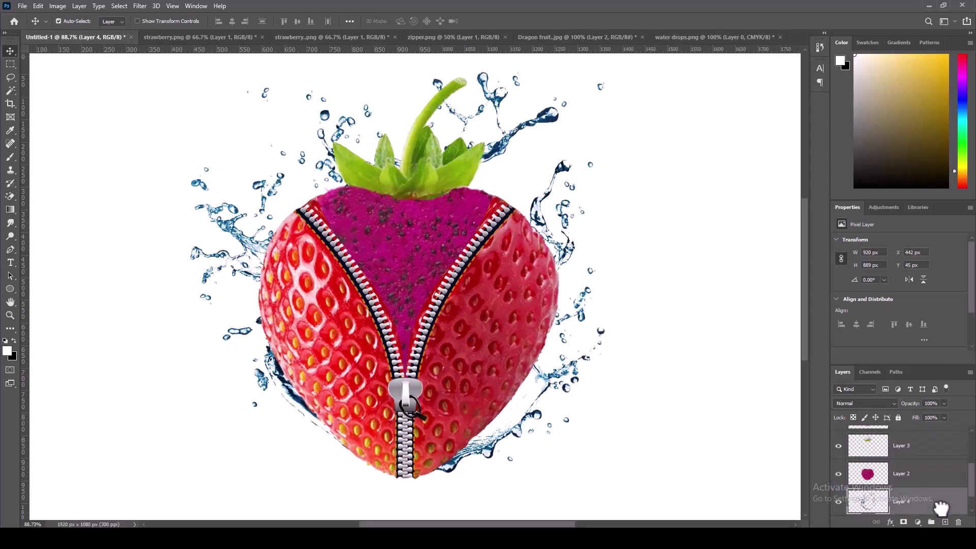
{"action": "key", "text": "ctrl"}
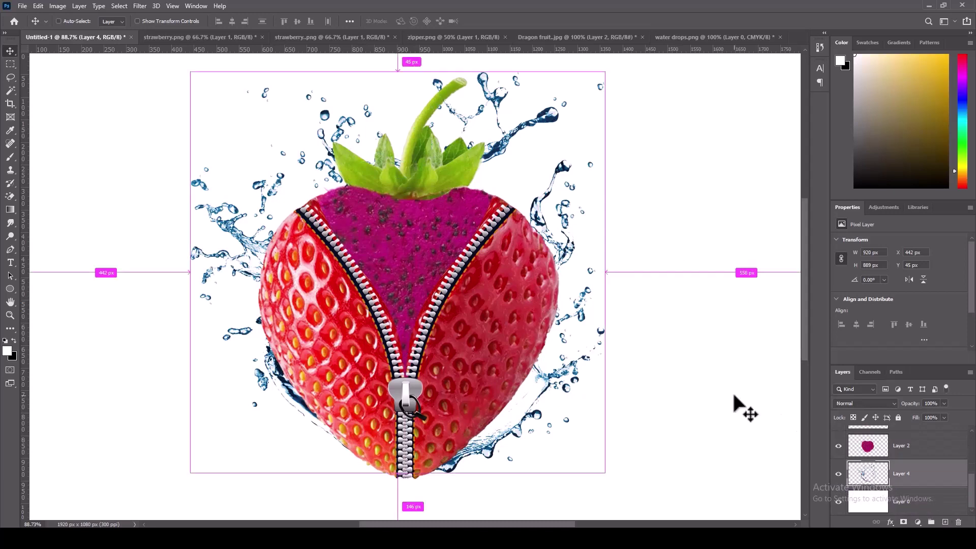
{"action": "key", "text": "ctrl+t"}
{"action": "left_click_drag", "start_coordinate": [605, 474], "coordinate": [705, 523]}
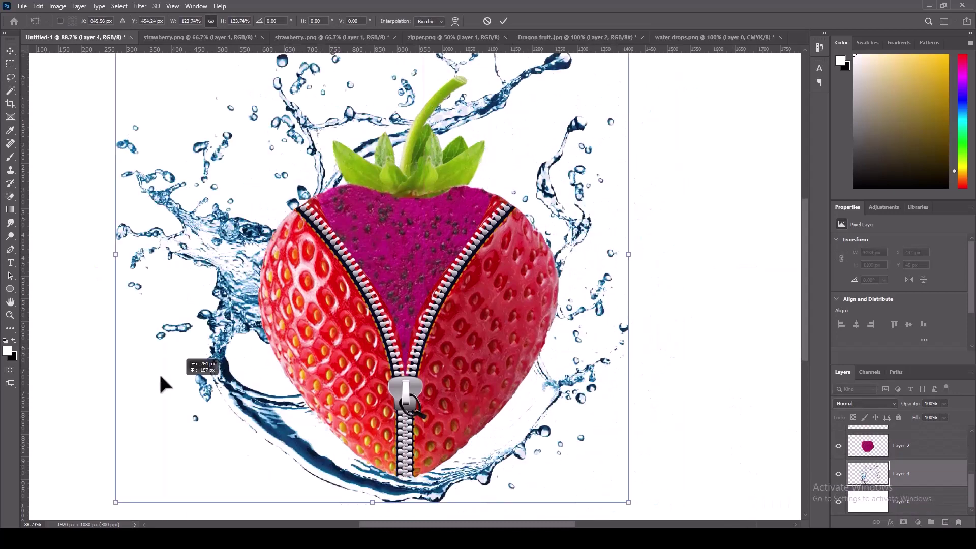
{"action": "left_click_drag", "start_coordinate": [259, 373], "coordinate": [153, 382]}
{"action": "key", "text": "Return"}
Add a Hue/Saturation adjustment layer with Hue 123, Saturation 82 and Lightness +39
{"action": "left_click", "coordinate": [918, 523]}
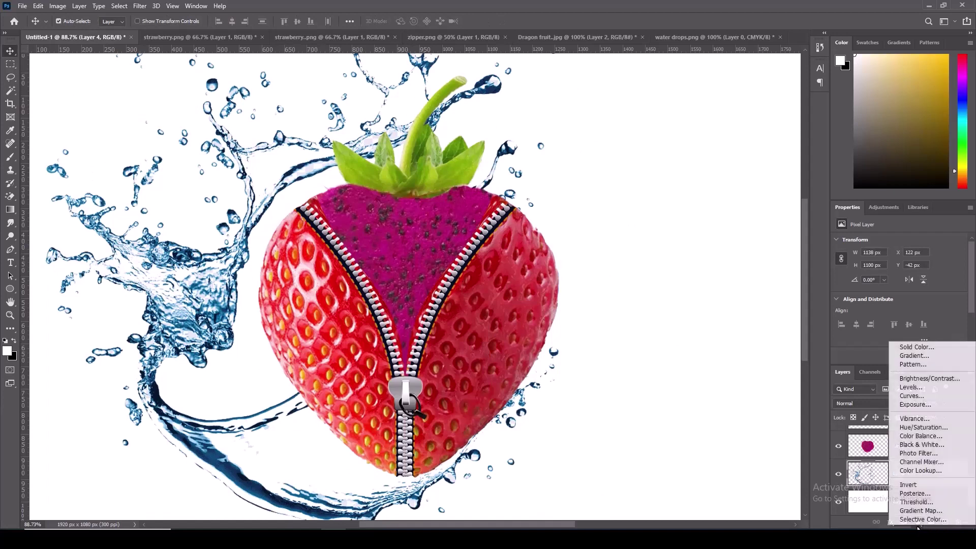
{"action": "left_click", "coordinate": [916, 427]}
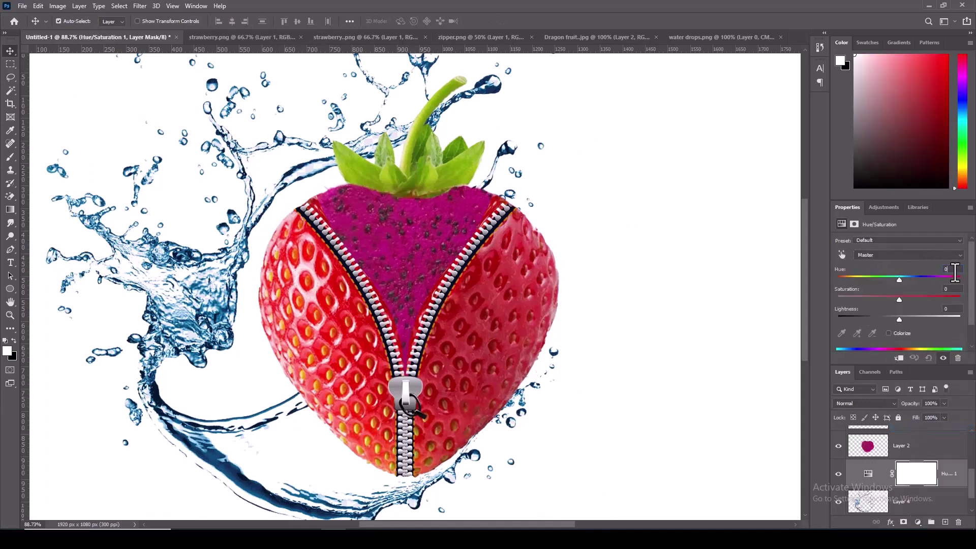
{"action": "type", "text": "23"}
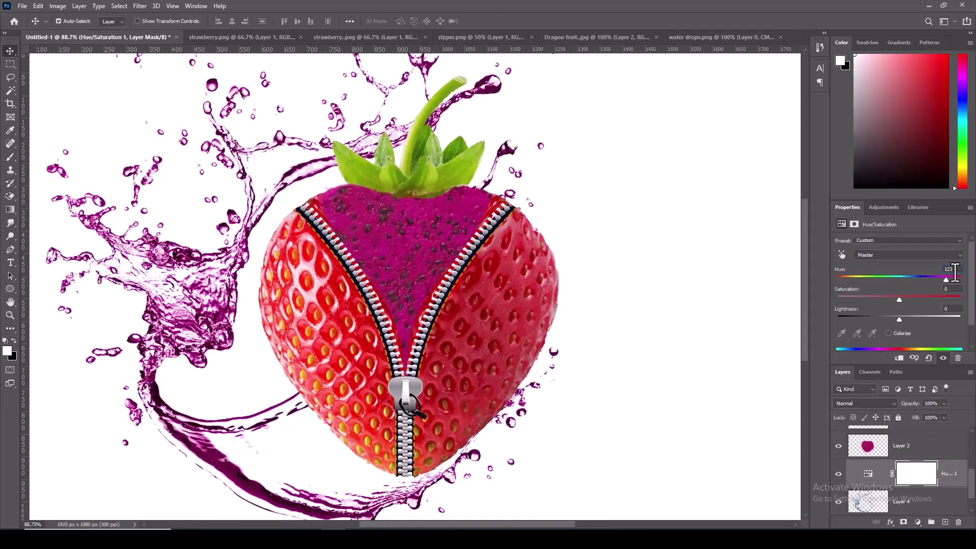
{"action": "key", "text": "Tab"}
{"action": "type", "text": "62"}
{"action": "key", "text": "Tab"}
{"action": "type", "text": "+82"}
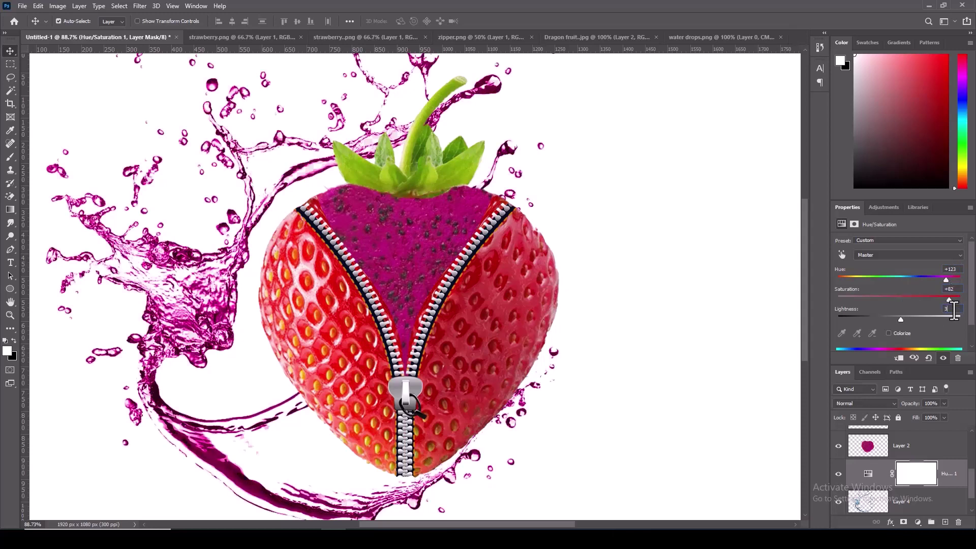
{"action": "type", "text": "9"}
{"action": "key", "text": "Return"}
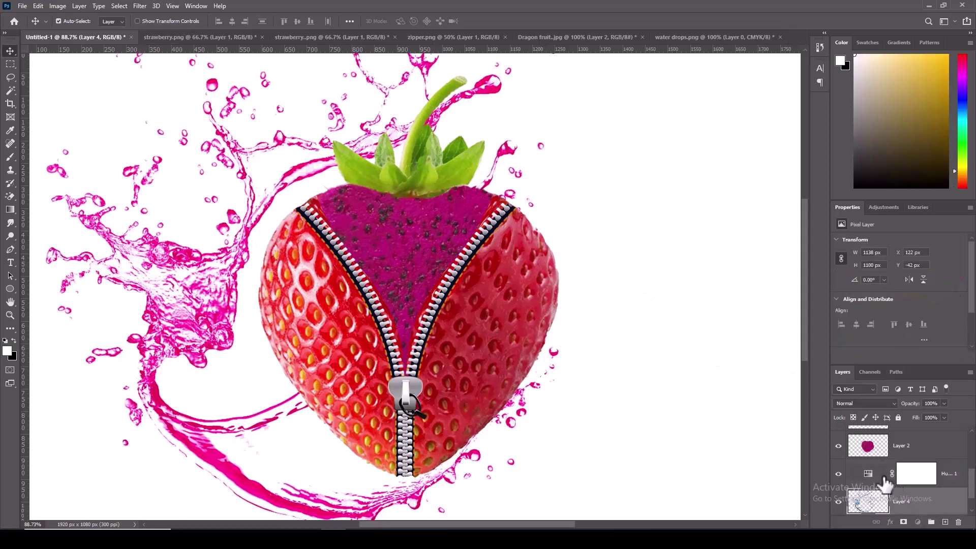
Merge the Hue/Saturation adjustment together with Layer 4 into one layer
{"action": "right_click", "coordinate": [922, 503]}
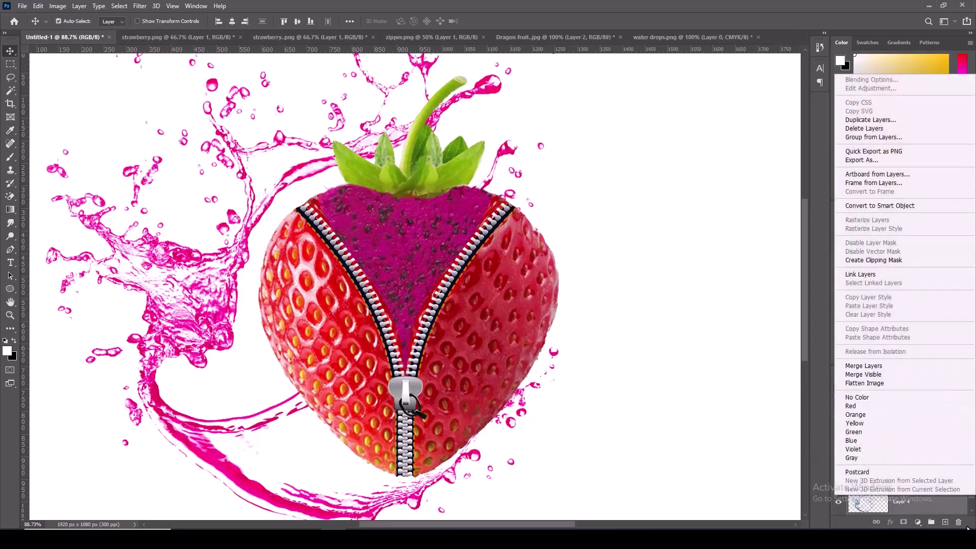
{"action": "left_click", "coordinate": [931, 517]}
{"action": "right_click", "coordinate": [930, 517]}
{"action": "left_click", "coordinate": [883, 379]}
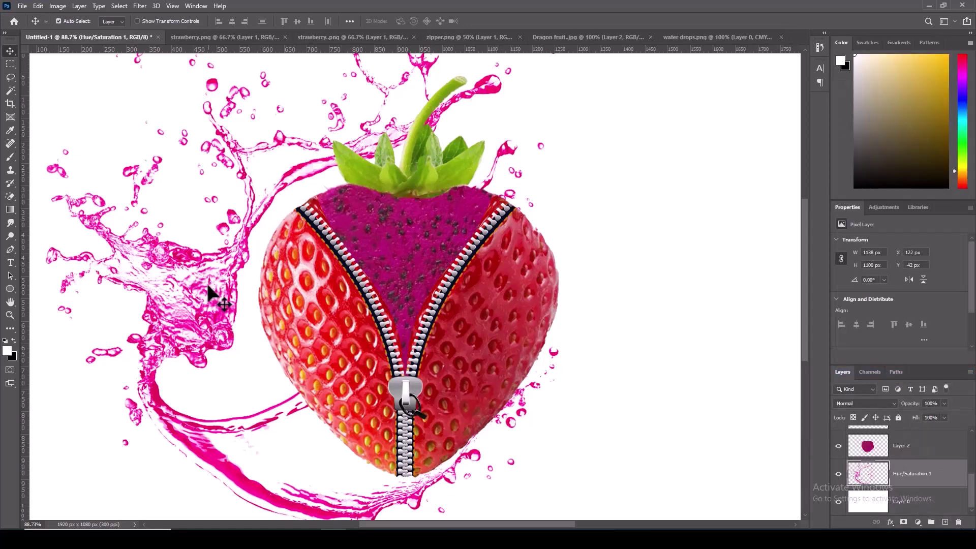
Nudge the pink splash, then duplicate it and flip the copy horizontally
{"action": "mouse_move", "coordinate": [216, 300]}
{"action": "left_mouse_down"}
{"action": "mouse_move", "coordinate": [550, 314]}
{"action": "mouse_move", "coordinate": [213, 297]}
{"action": "left_mouse_up"}
{"action": "key", "text": "ctrl+j"}
{"action": "key", "text": "ctrl+t"}
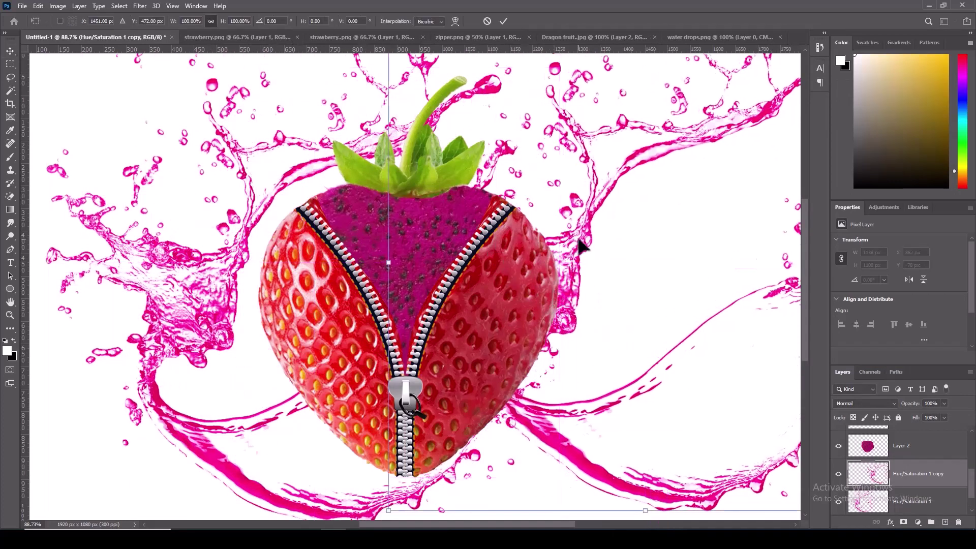
{"action": "right_click", "coordinate": [583, 248]}
{"action": "left_click", "coordinate": [603, 396]}
Move and rotate the mirrored splash copy onto the right side of the strawberry
{"action": "mouse_move", "coordinate": [732, 288]}
{"action": "left_mouse_down"}
{"action": "mouse_move", "coordinate": [604, 324]}
{"action": "mouse_move", "coordinate": [658, 312]}
{"action": "mouse_move", "coordinate": [615, 301]}
{"action": "left_mouse_up"}
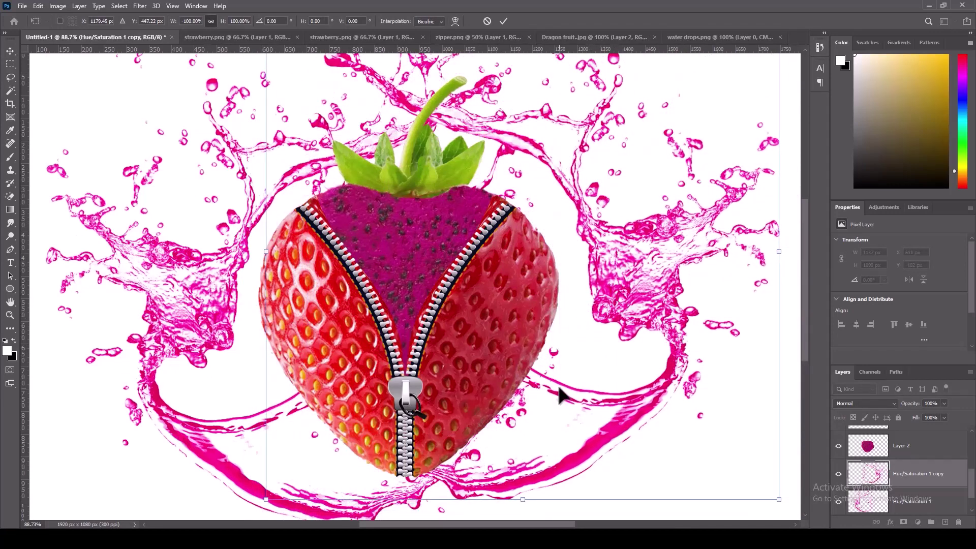
{"action": "left_click_drag", "start_coordinate": [622, 405], "coordinate": [684, 423]}
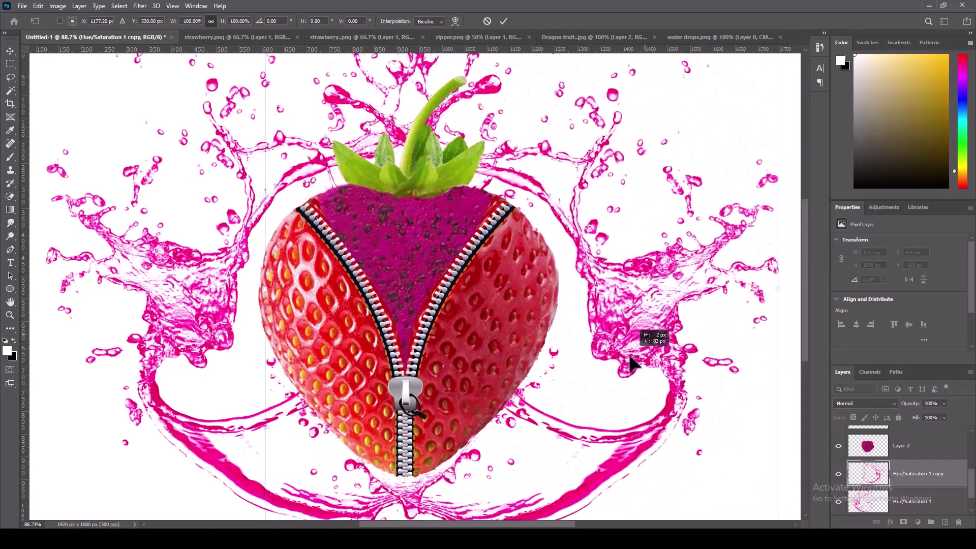
{"action": "left_click_drag", "start_coordinate": [683, 423], "coordinate": [650, 375]}
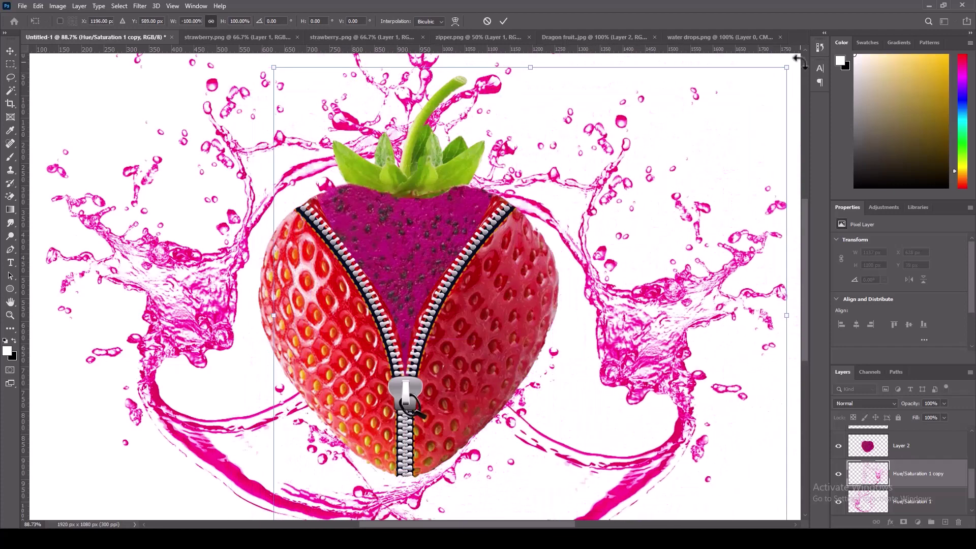
{"action": "mouse_move", "coordinate": [798, 58]}
{"action": "left_mouse_down"}
{"action": "mouse_move", "coordinate": [743, 38]}
{"action": "mouse_move", "coordinate": [717, 170]}
{"action": "left_mouse_up"}
{"action": "left_click_drag", "start_coordinate": [806, 230], "coordinate": [806, 243]}
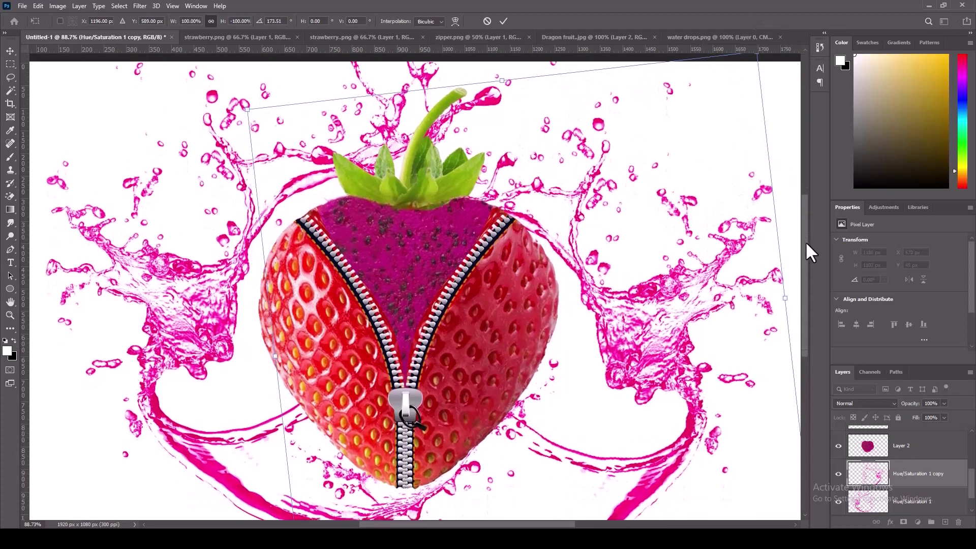
{"action": "left_click_drag", "start_coordinate": [729, 140], "coordinate": [730, 165]}
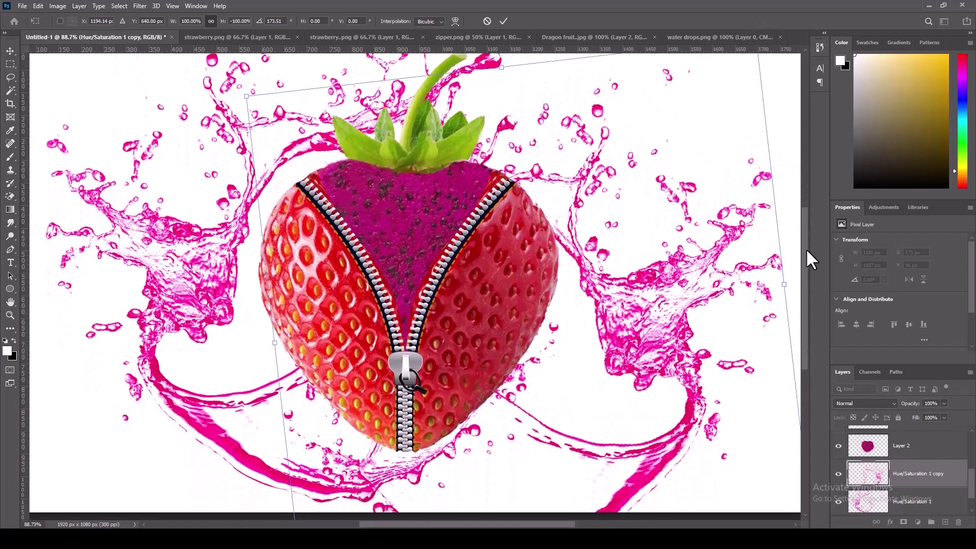
{"action": "left_click_drag", "start_coordinate": [806, 239], "coordinate": [806, 248]}
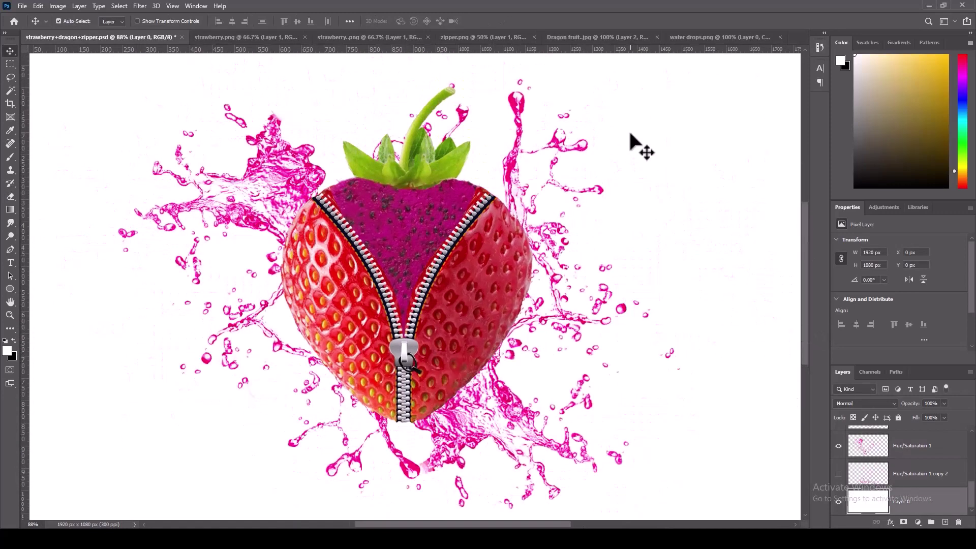
{"action": "scroll", "coordinate": [923, 457], "scroll_direction": "up", "scroll_amount": 3}
{"action": "scroll", "coordinate": [923, 459], "scroll_direction": "up", "scroll_amount": 3}
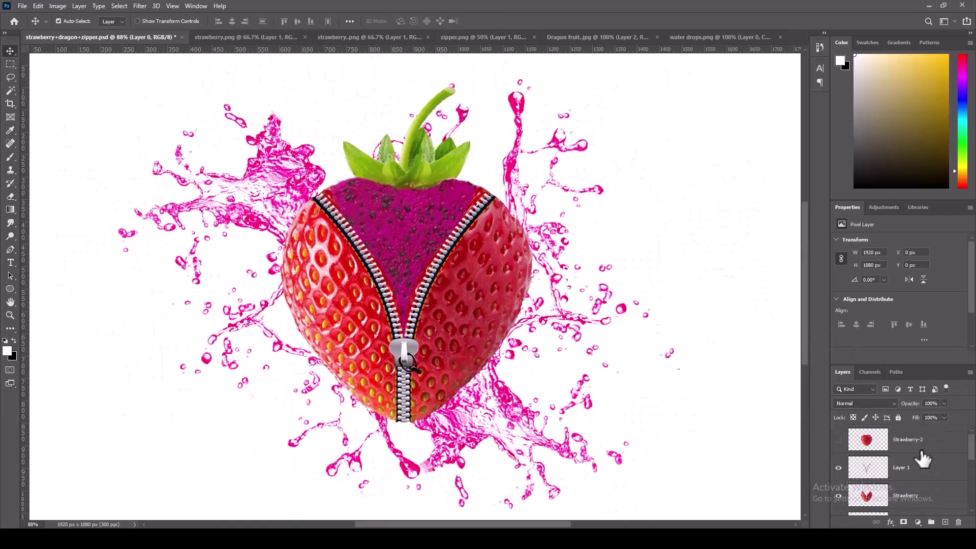
{"action": "scroll", "coordinate": [923, 458], "scroll_direction": "down", "scroll_amount": 1}
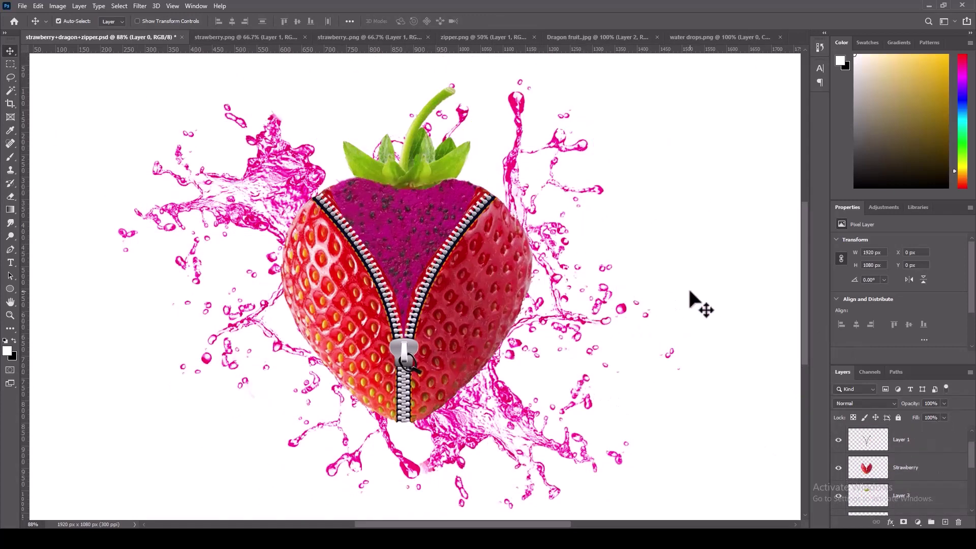